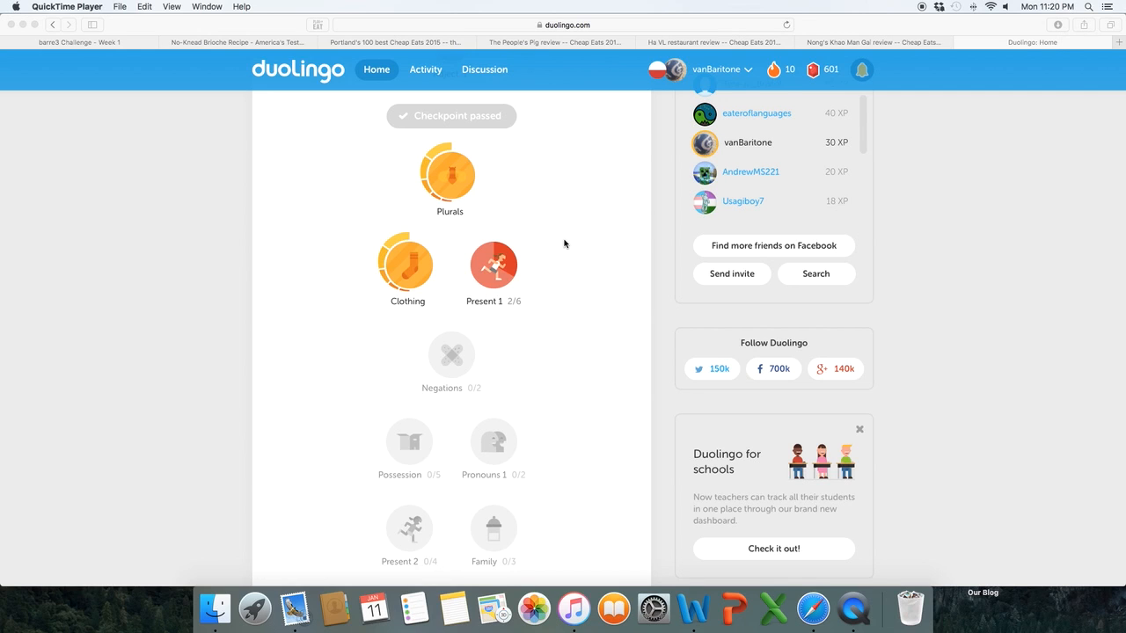
Step: Bring Safari forward and open the Present 1 skill's lesson list
click(490, 270)
click(491, 271)
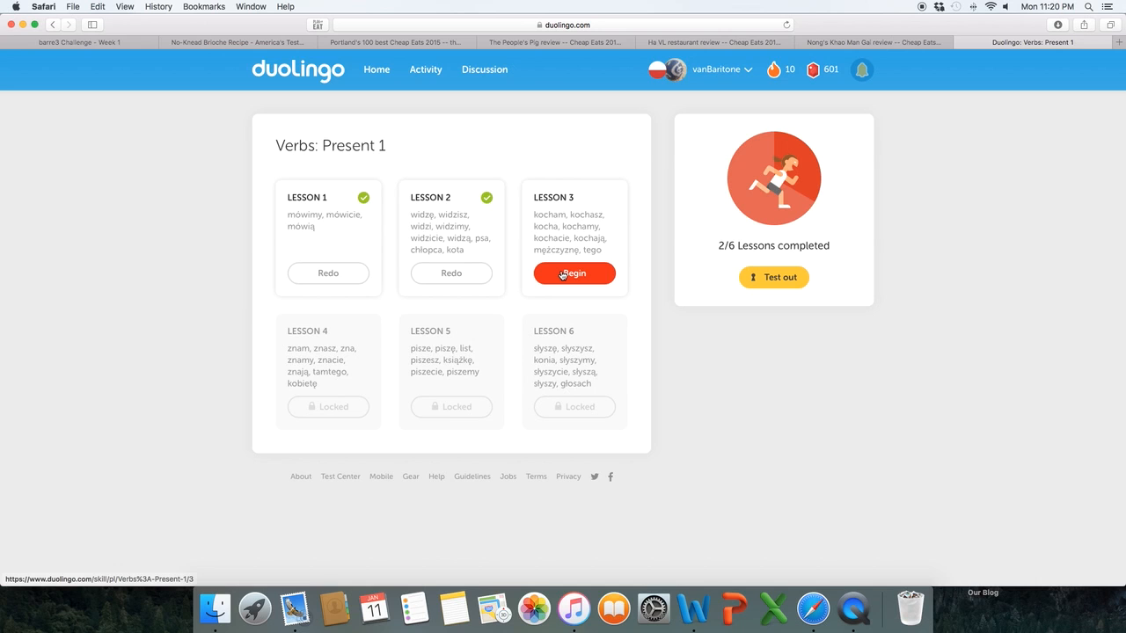
Step: Begin Lesson 3, replay the Polish sentence and raise the system volume from the menu bar
click(563, 275)
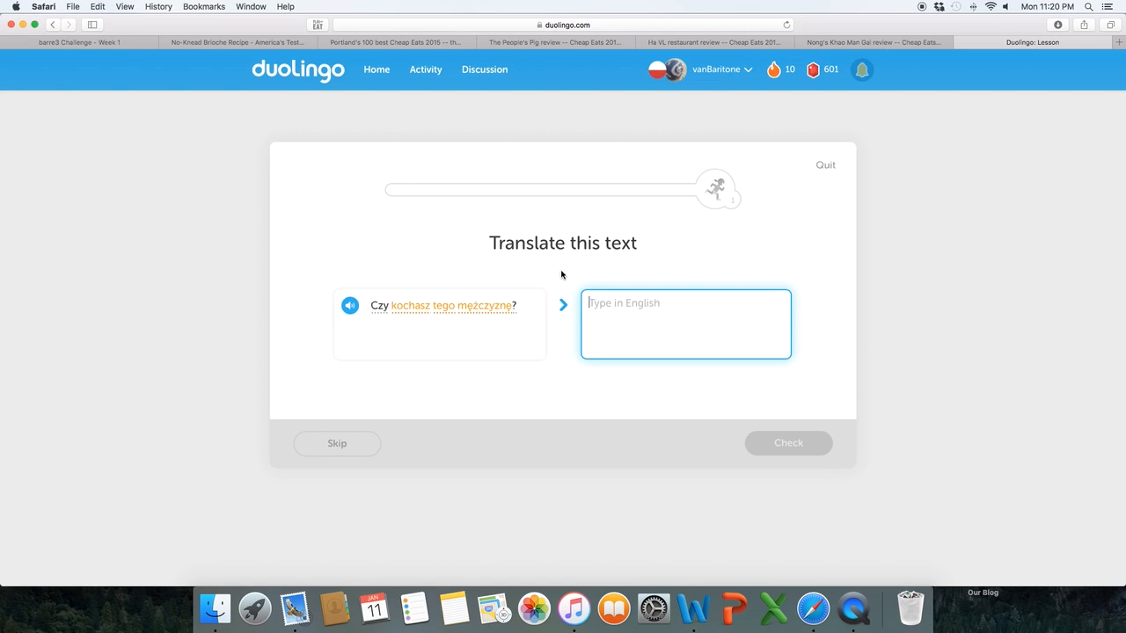
click(349, 309)
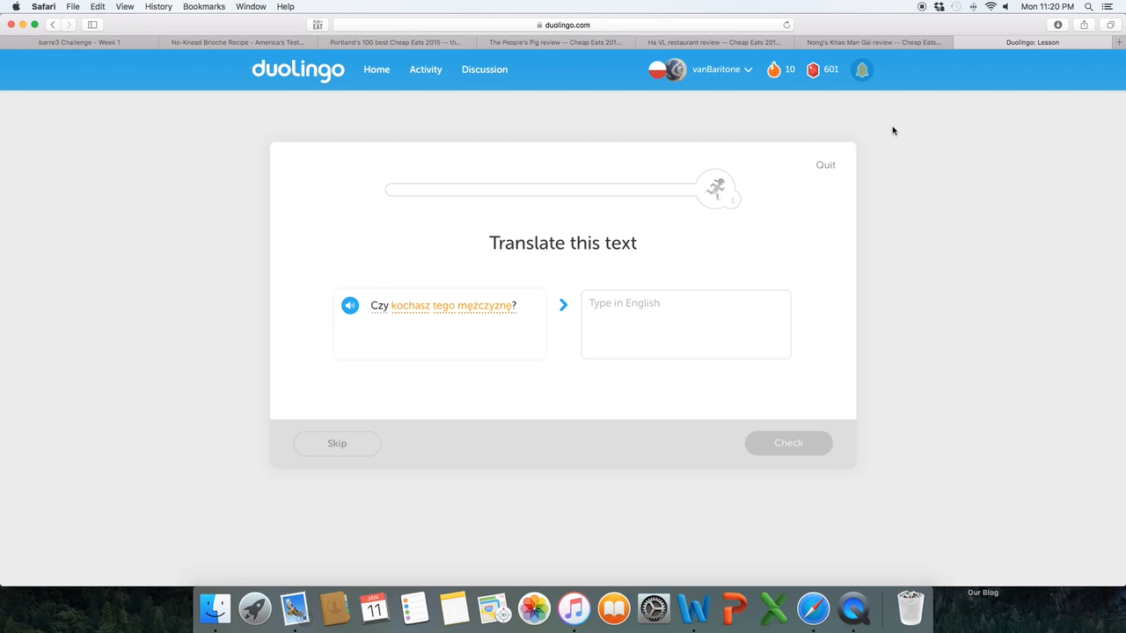
click(1005, 6)
drag(1008, 81, 1007, 57)
click(1021, 65)
Step: Close the review tab and switch back to the Duolingo lesson window
key(super+w)
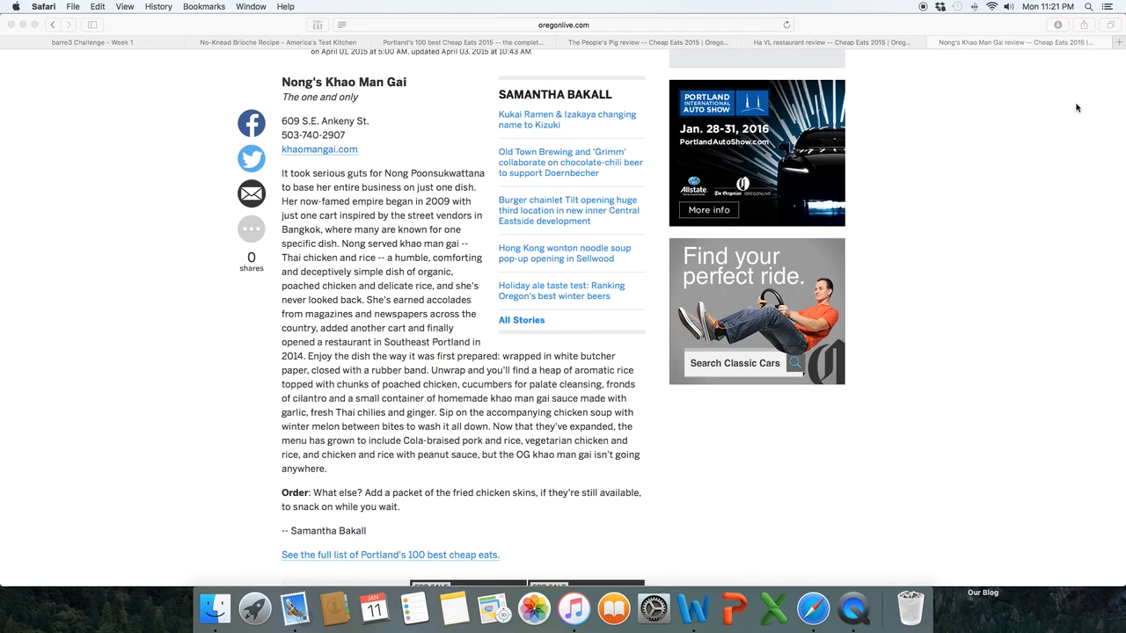
key(super+grave)
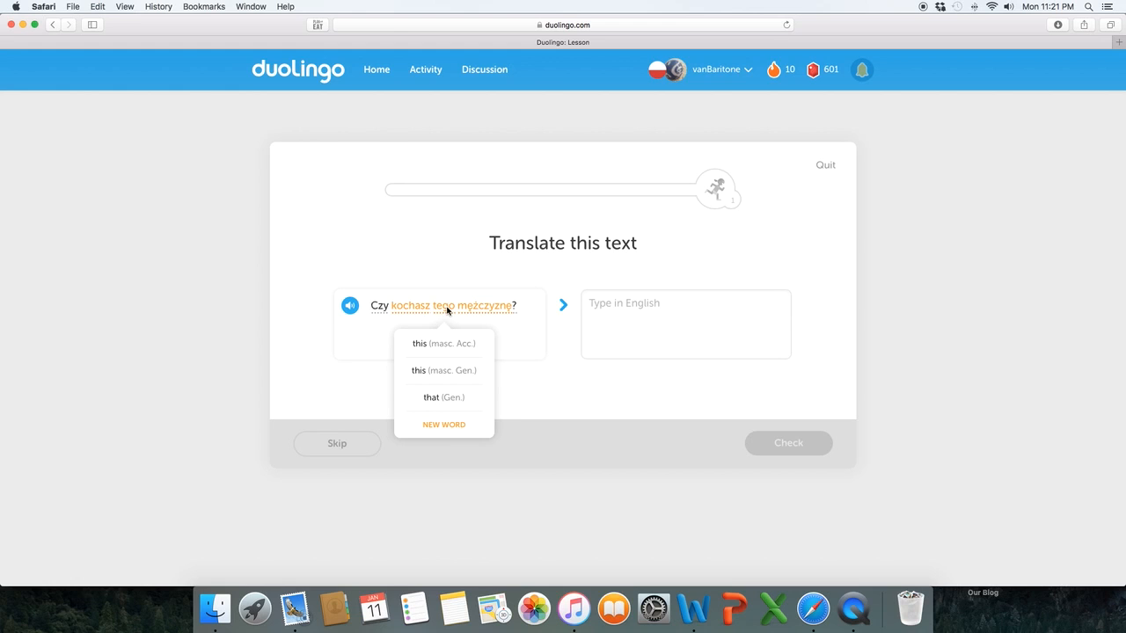
mouse_move(411, 306)
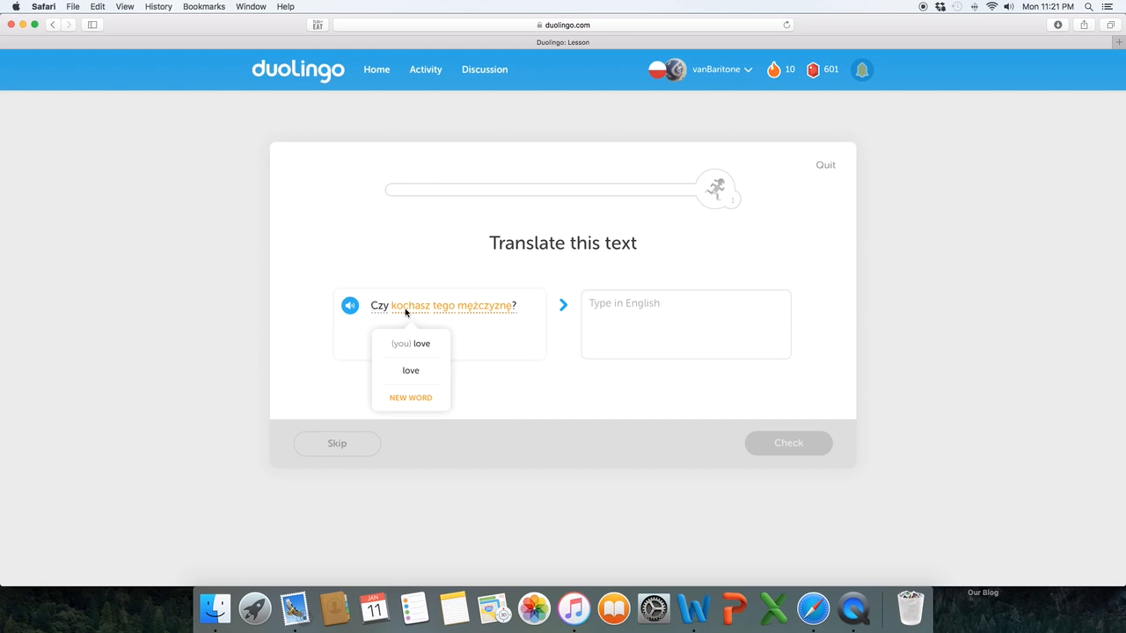
Step: Answer the first three sentences, including 'She loves this cat' and 'We love animals', each marked correct
click(610, 334)
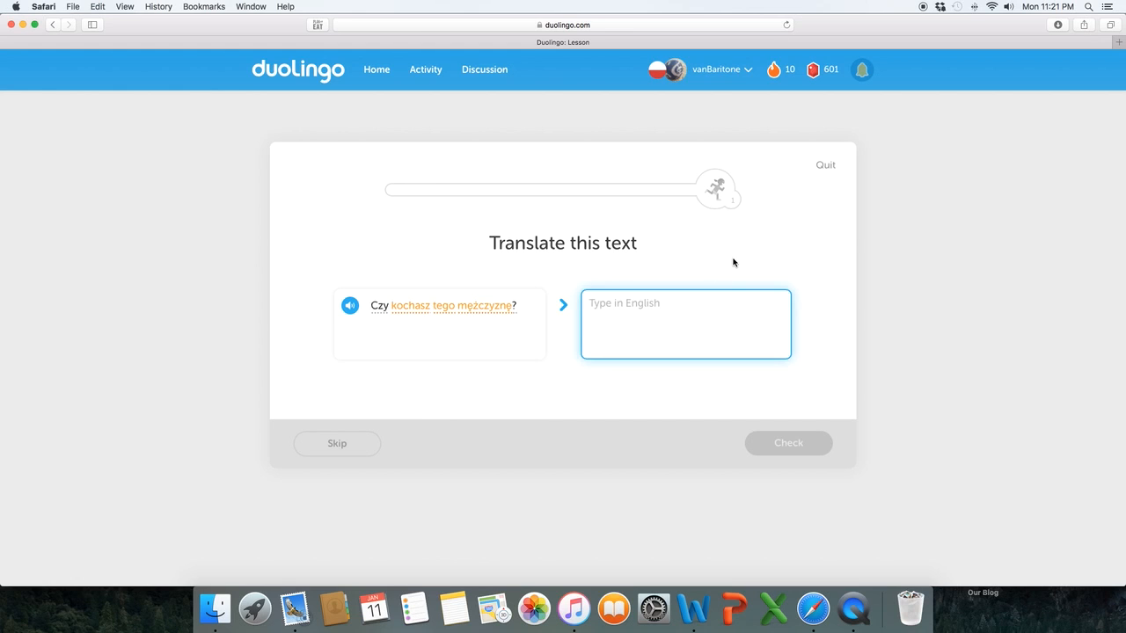
text(Do)
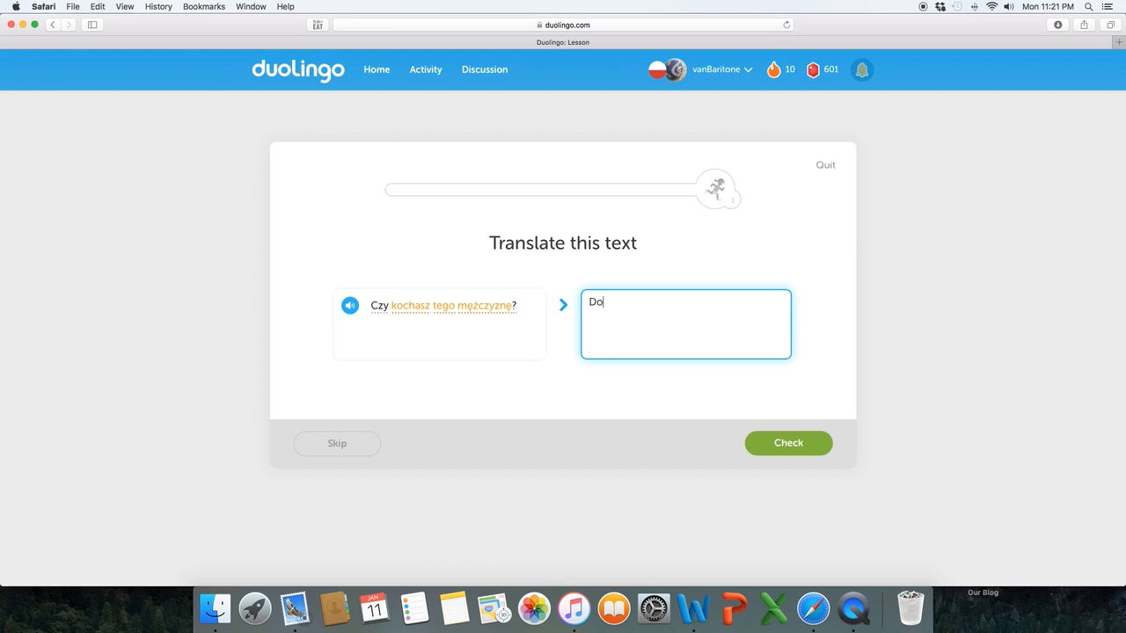
text( you )
text(love )
text(this)
text( man)
key(Return)
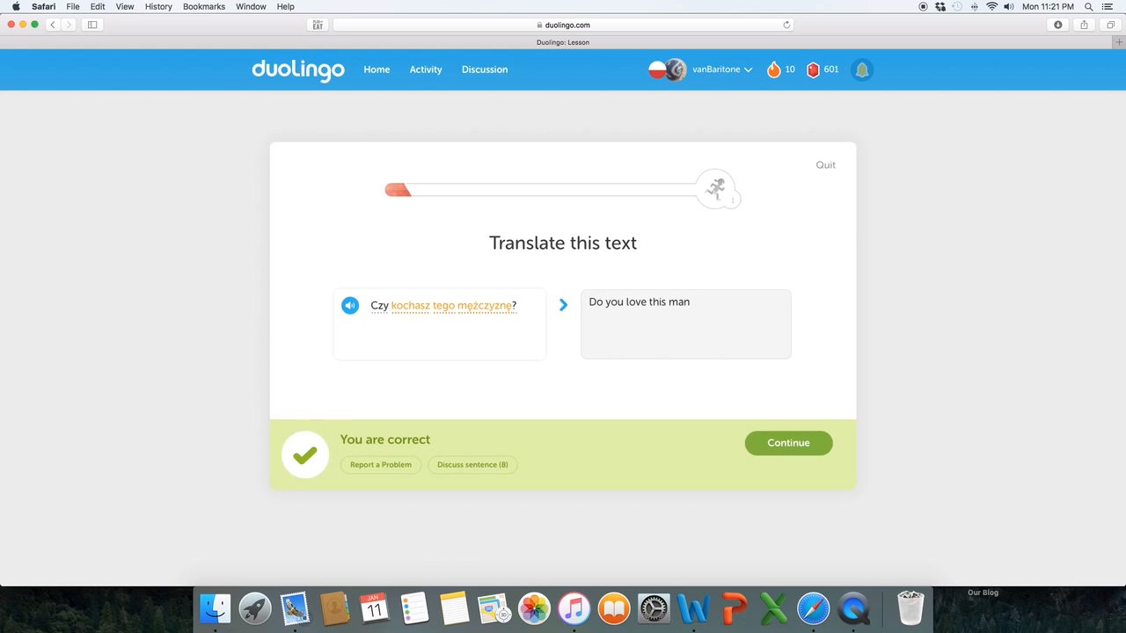
key(Return)
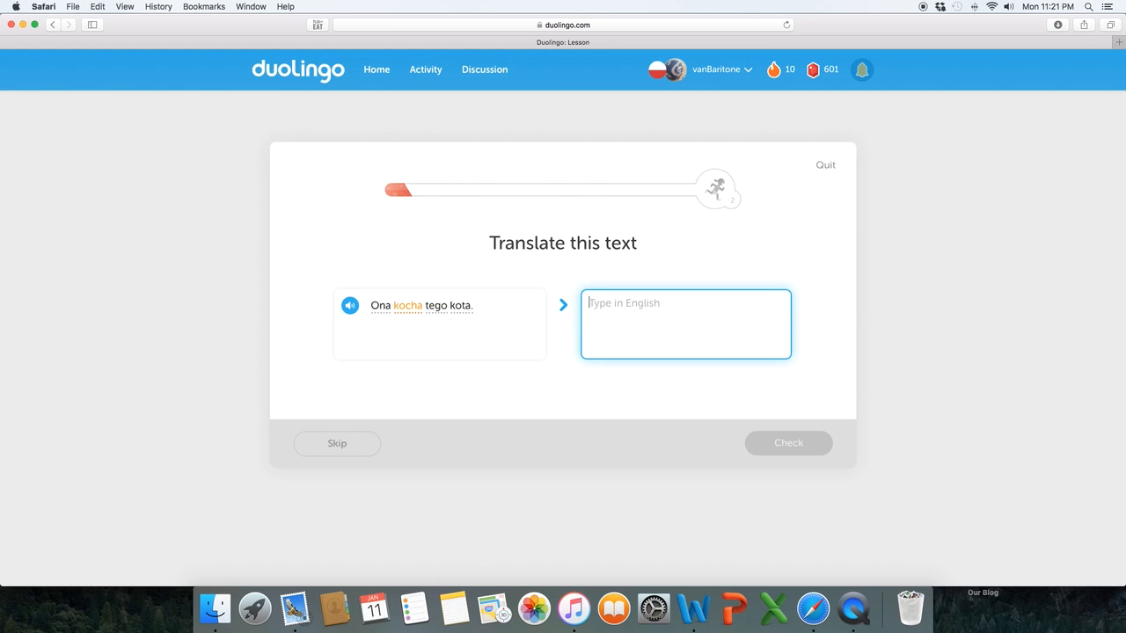
text(She lov)
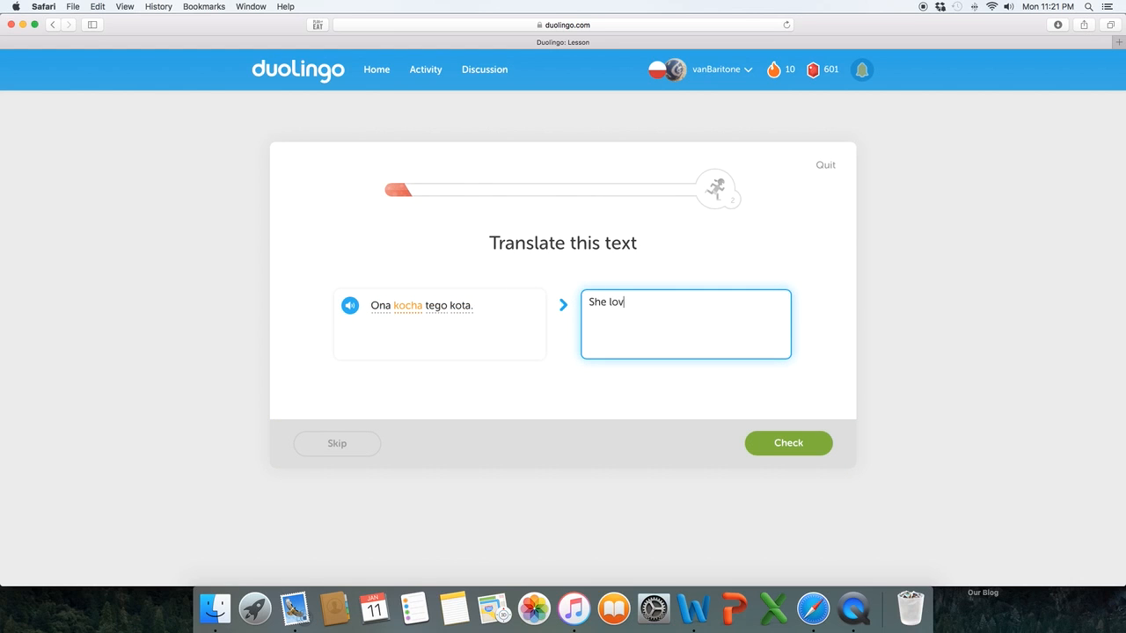
text(es)
text( this cat)
key(Return)
key(Return)
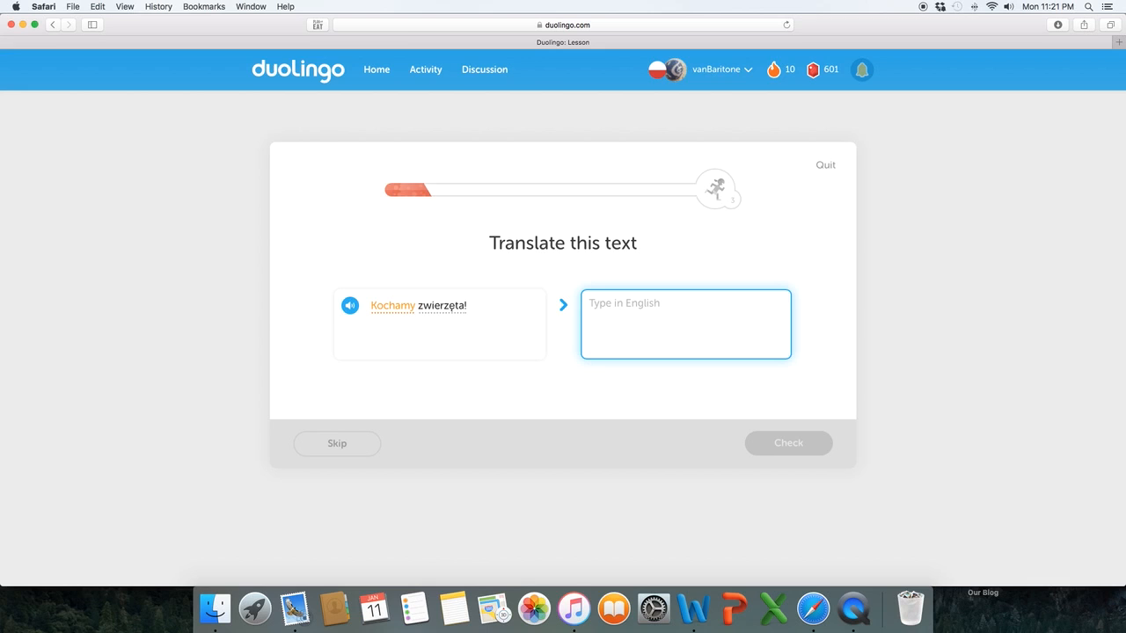
text(We lo)
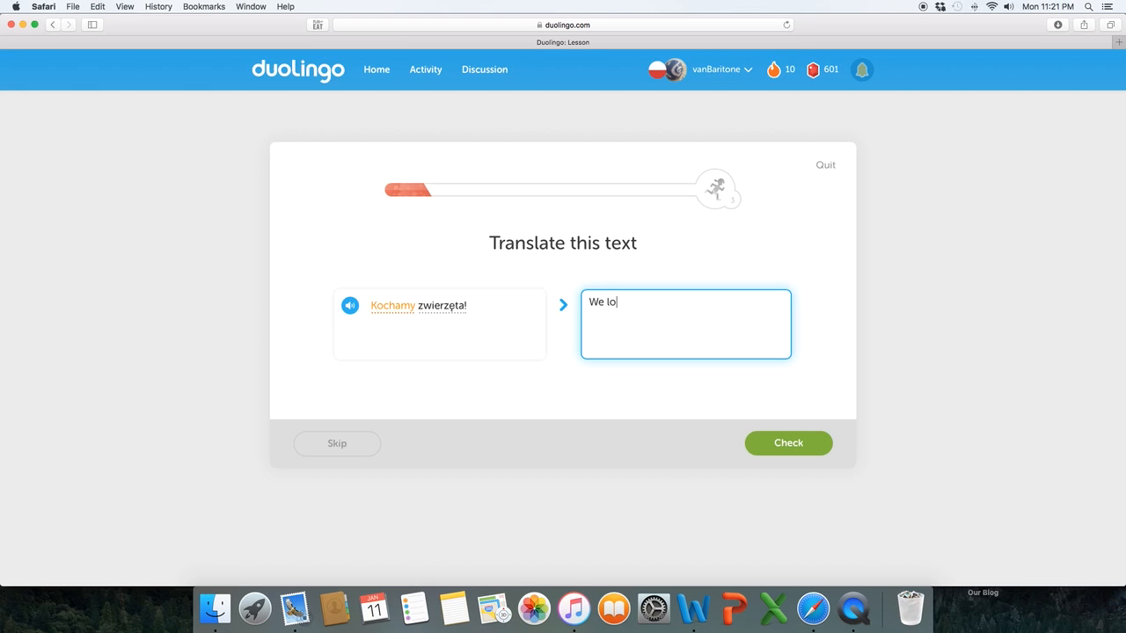
text(ve )
text(an)
text(imals)
key(Return)
key(Return)
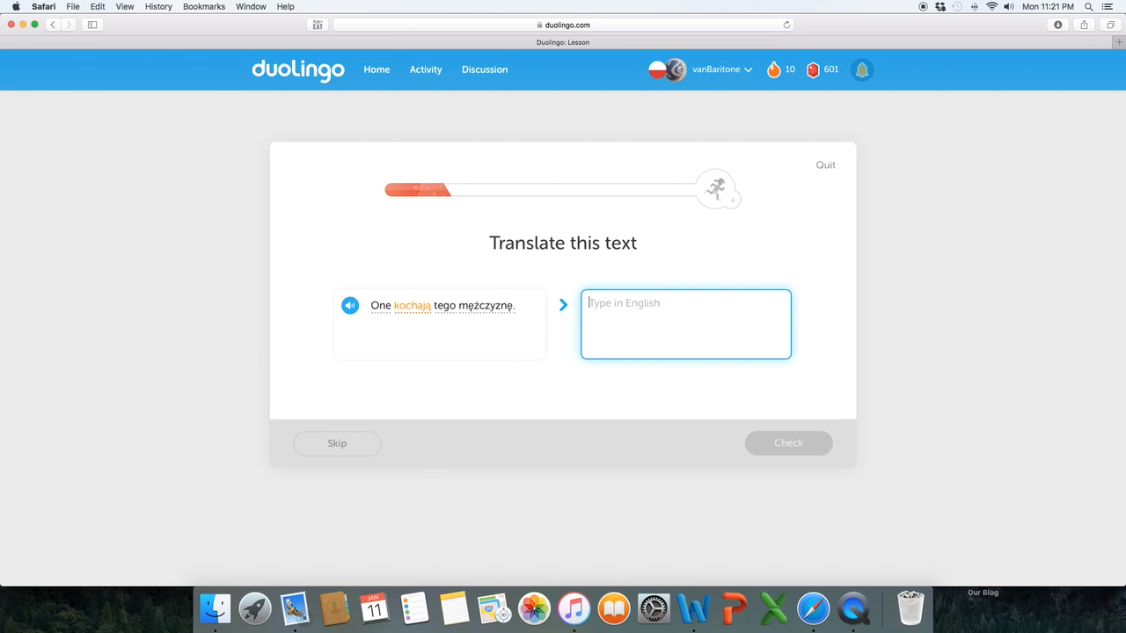
text(They )
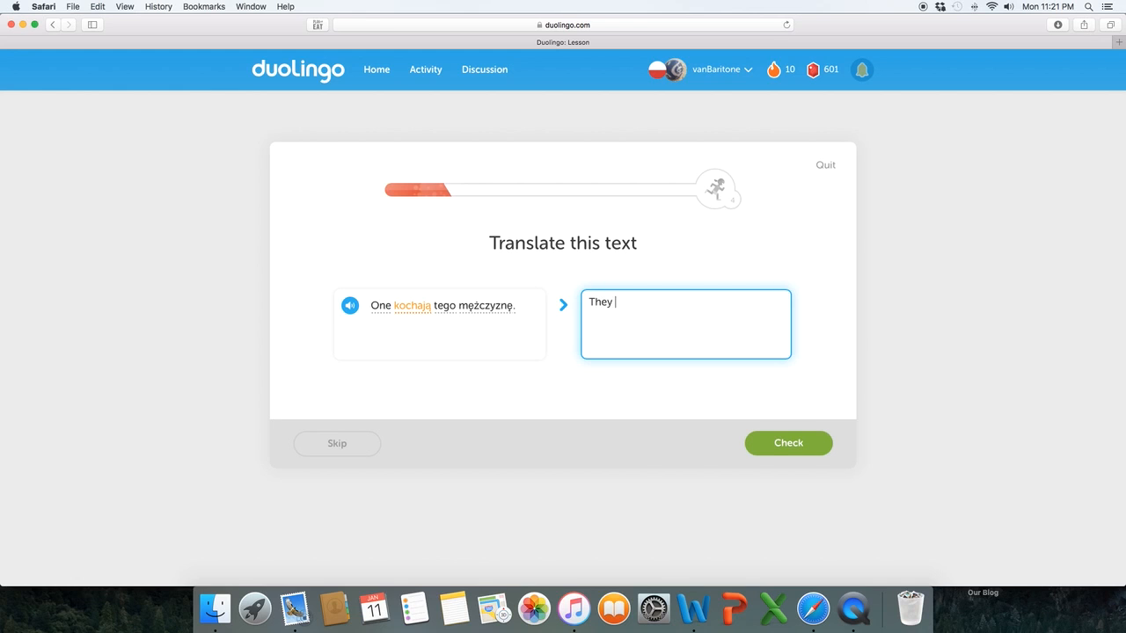
text(lop)
Step: Submit 'They love this man', 'Do you love this child' and 'I love food', all accepted
key(BackSpace)
text(ve )
text(thi)
text(s man)
key(Return)
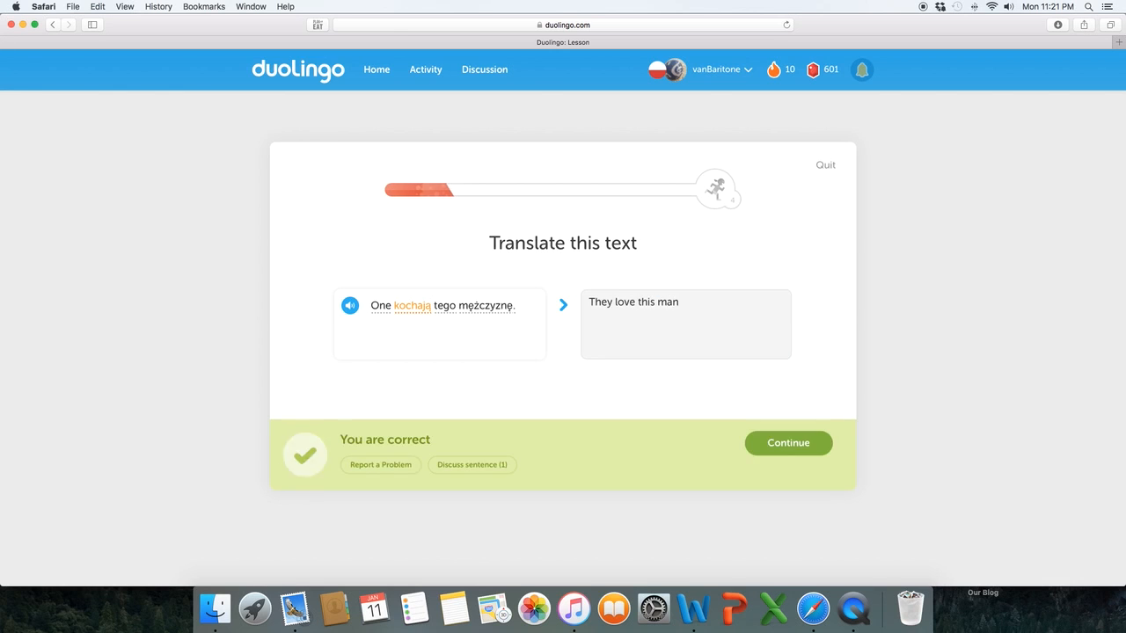
key(Return)
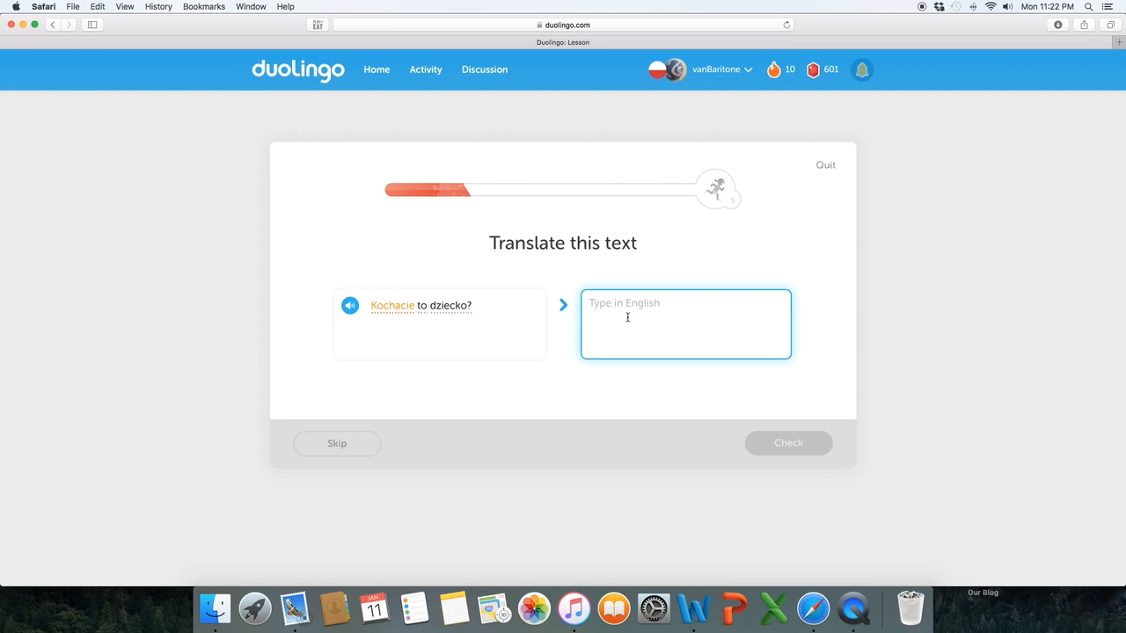
text(D)
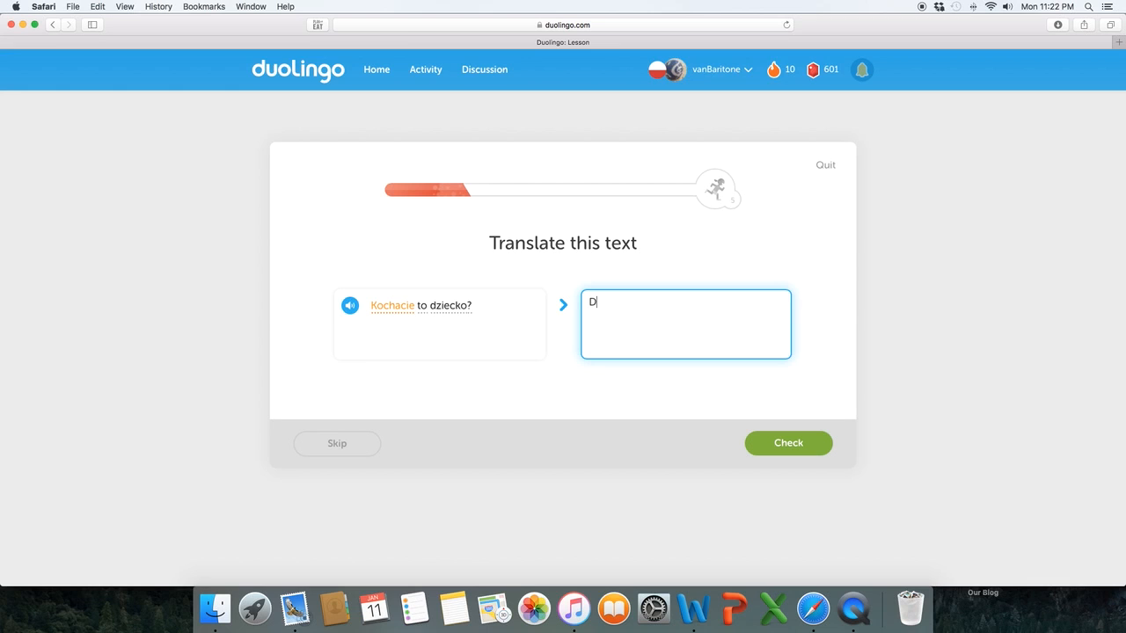
text(o you lov)
text(e this )
text(child)
key(Return)
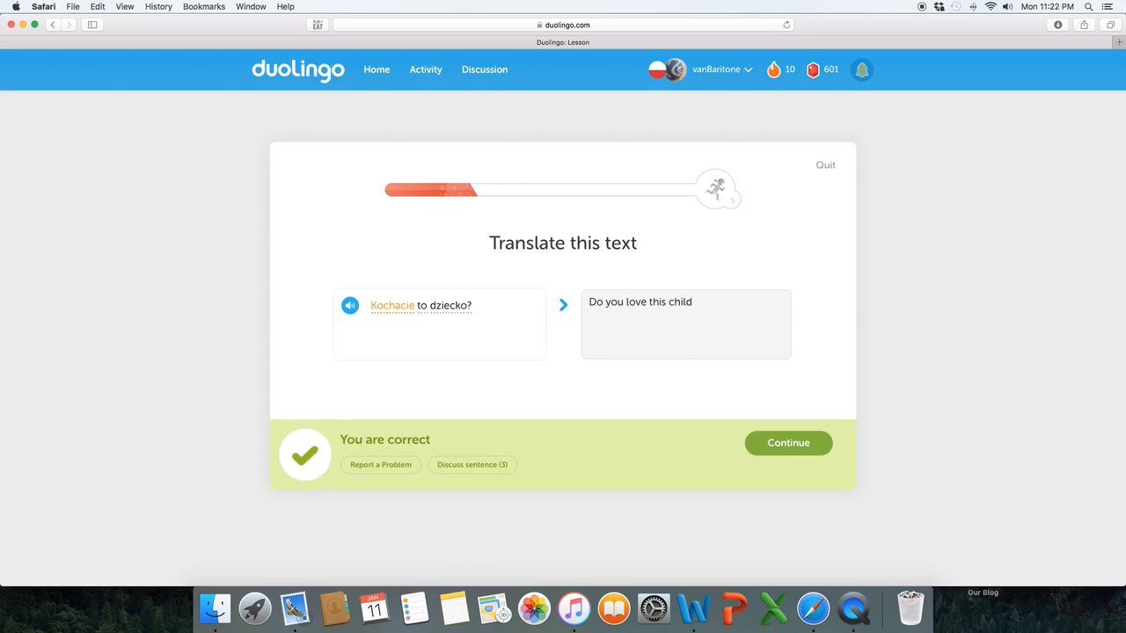
key(Return)
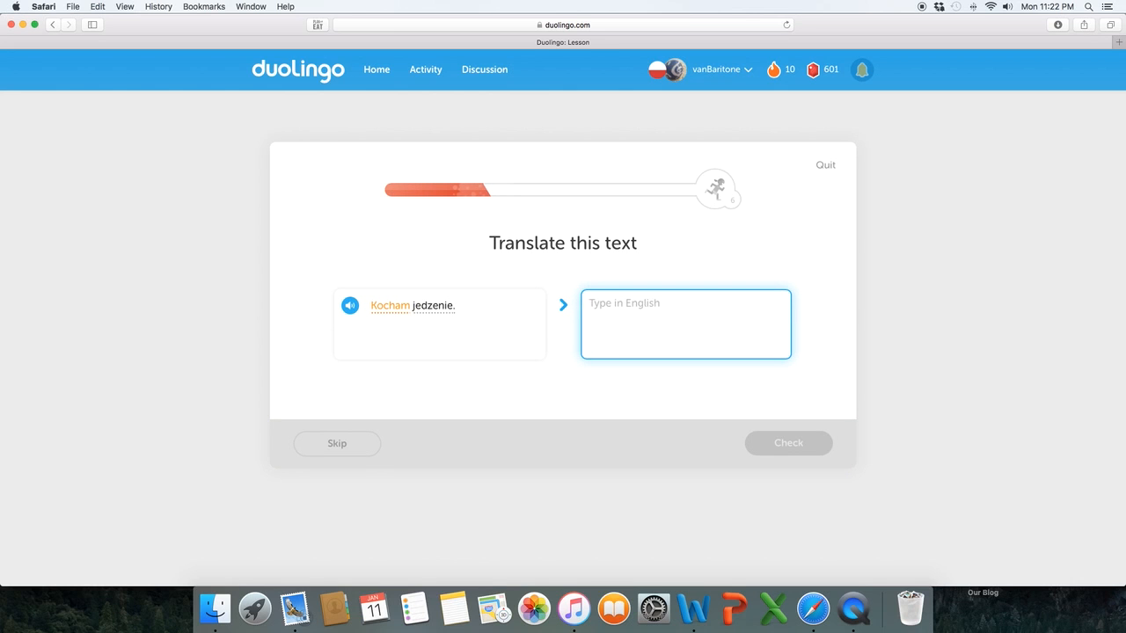
text(I lo)
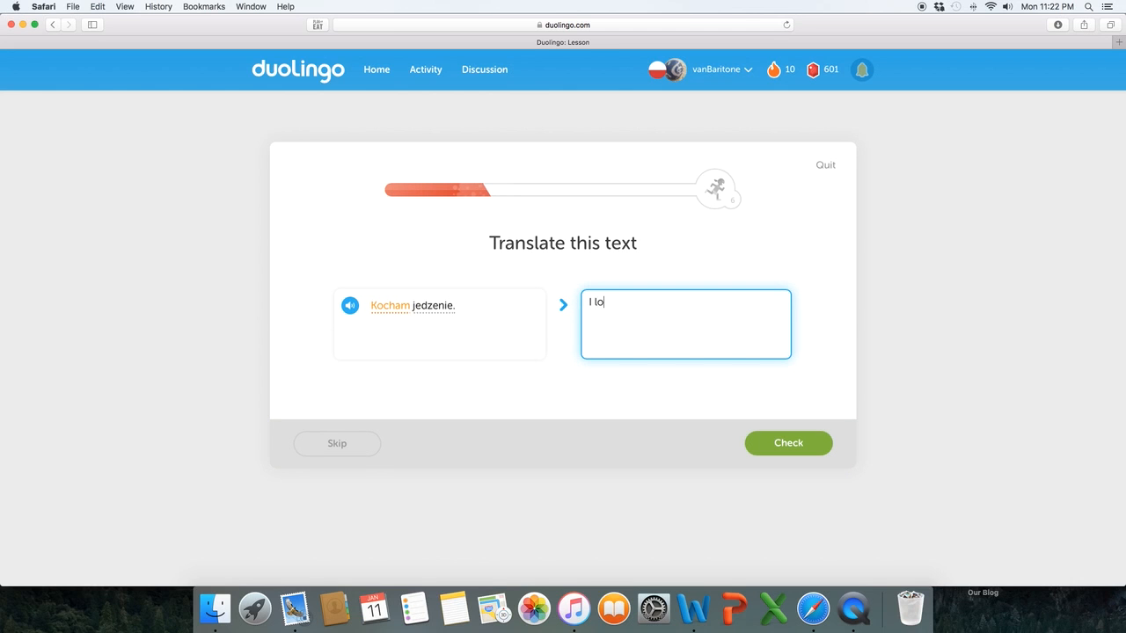
text(ve food)
key(Return)
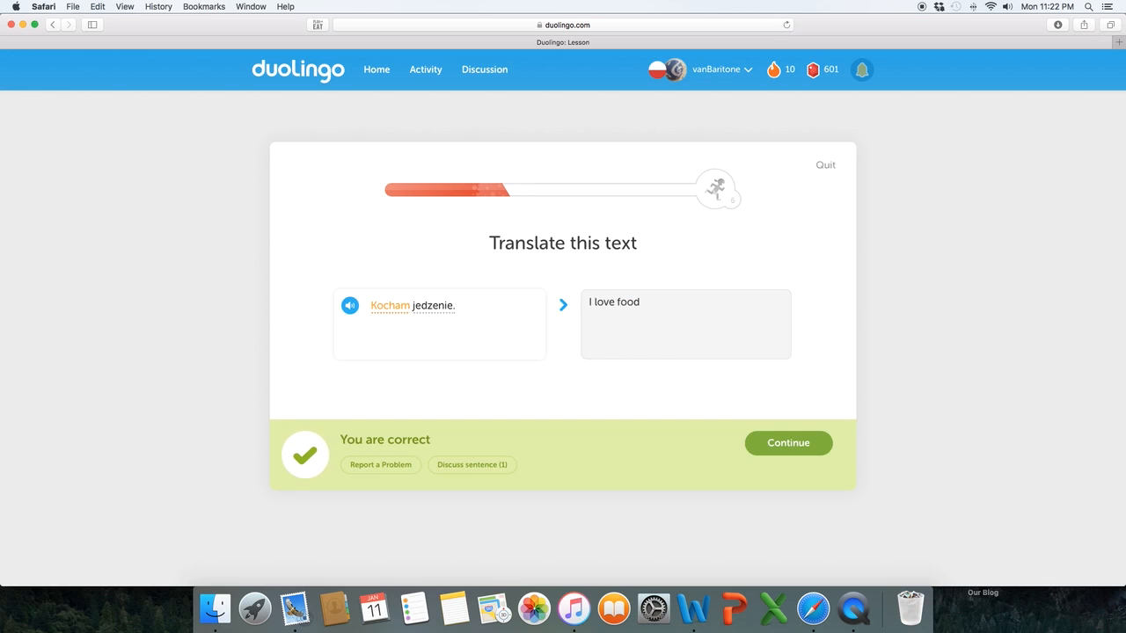
key(Return)
Step: Fill the gap with 'kocha', then get the children and animals translations accepted
click(545, 292)
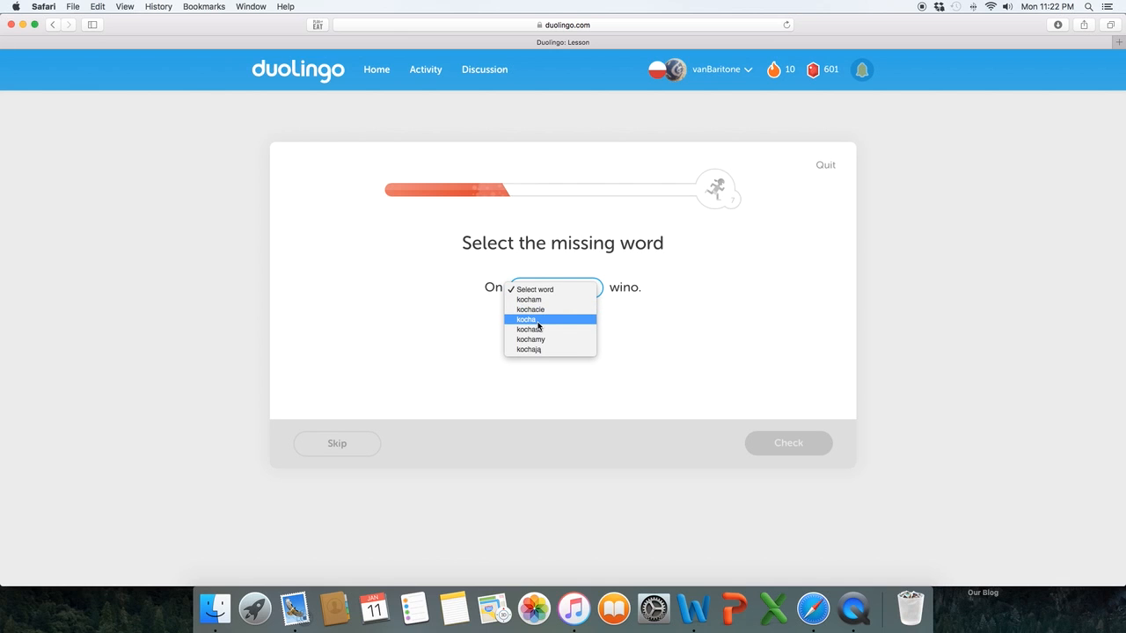
click(538, 320)
click(788, 442)
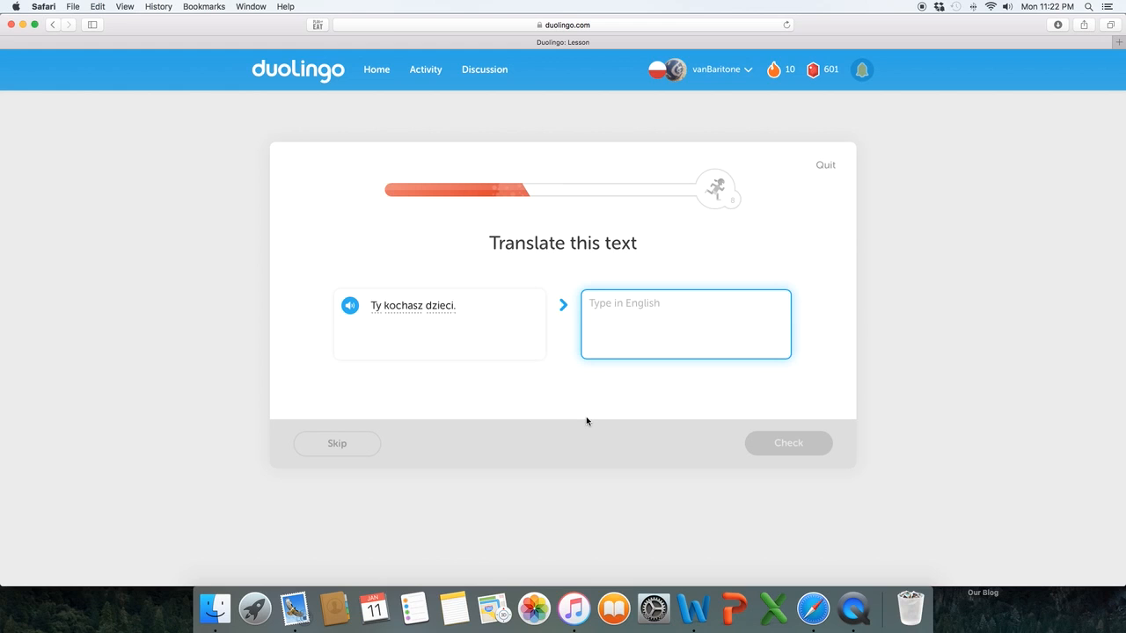
text(You )
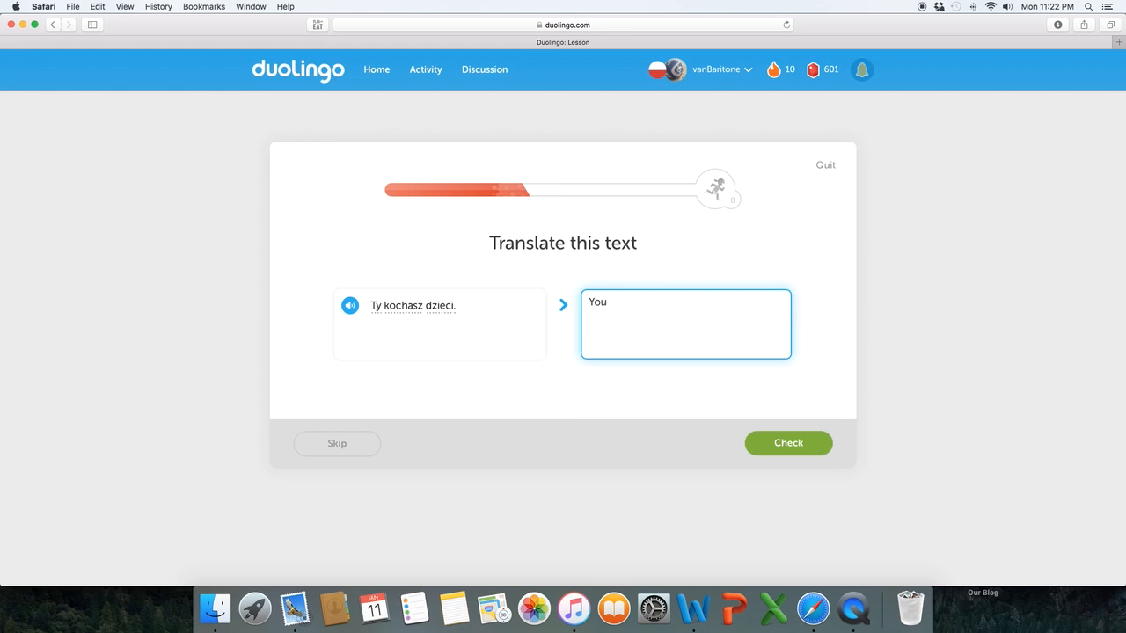
text(love )
text(chil)
text(dren)
key(Return)
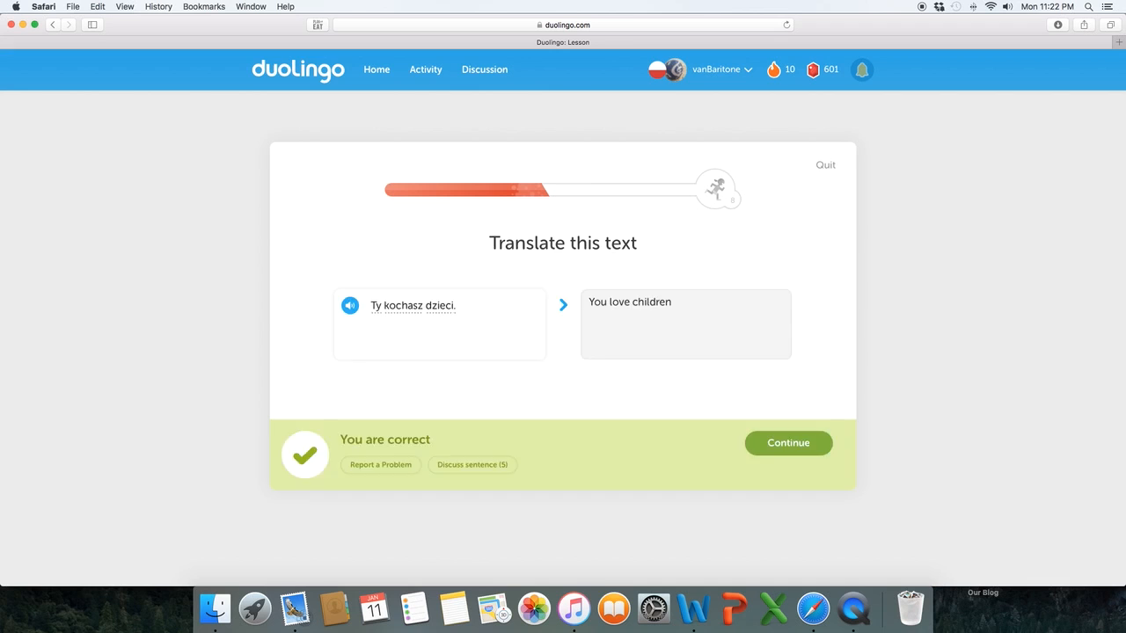
key(Return)
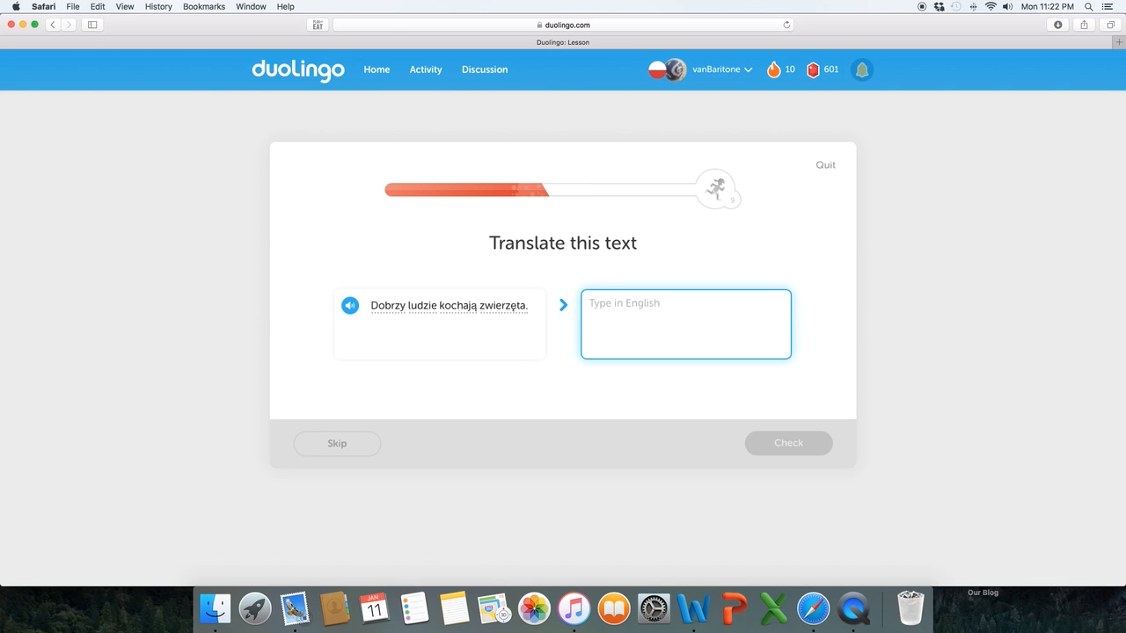
text(Gi)
key(BackSpace)
key(BackSpace)
text(Good)
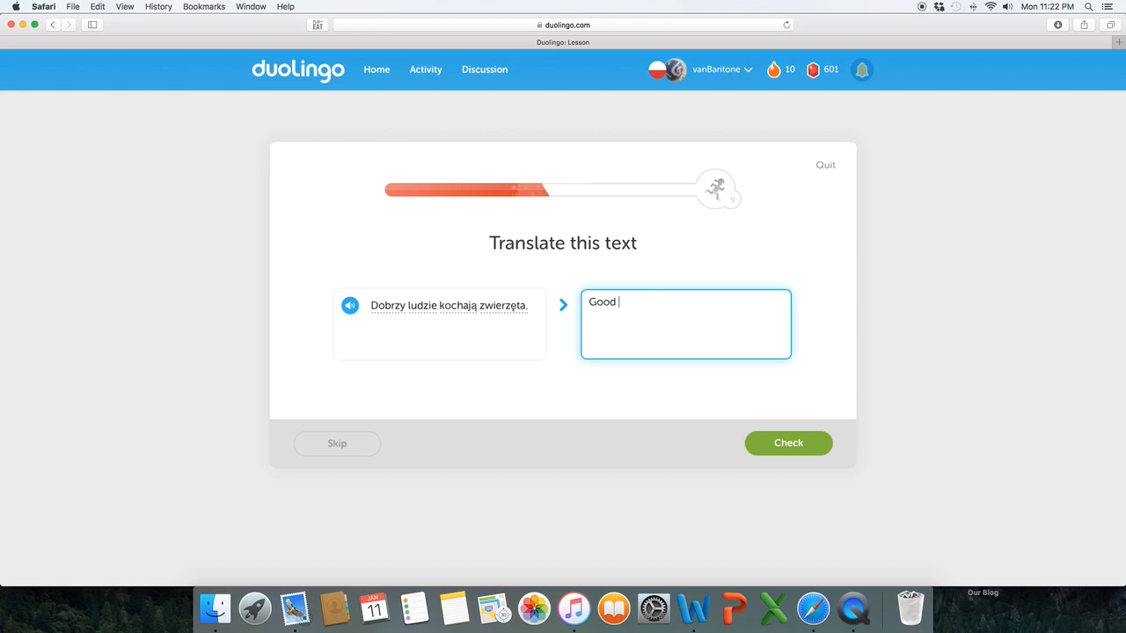
click(350, 309)
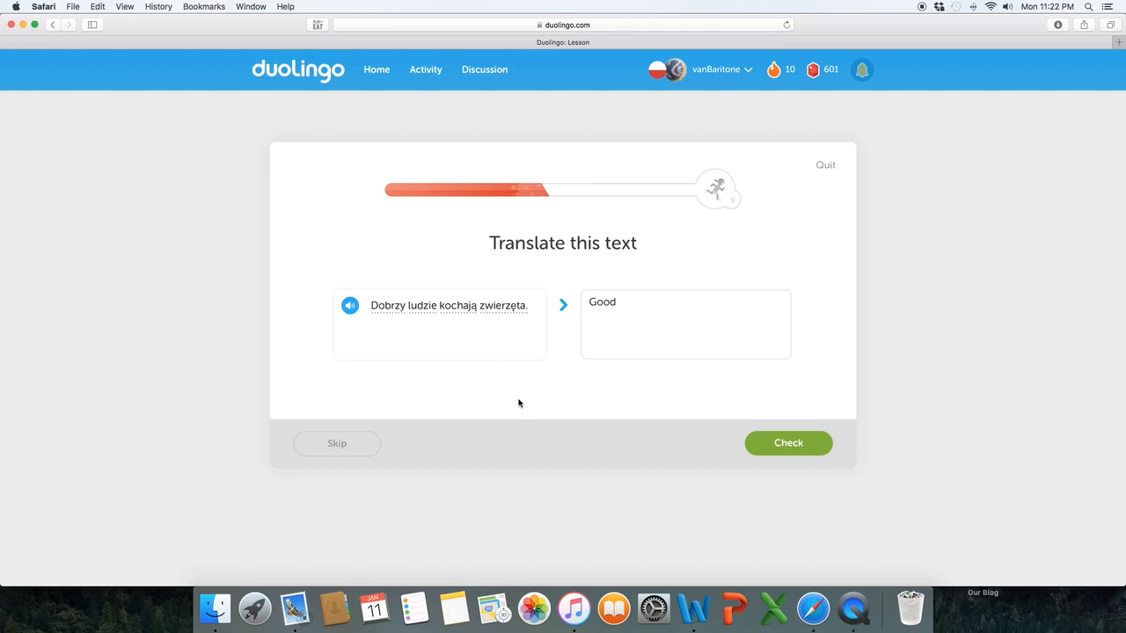
click(688, 329)
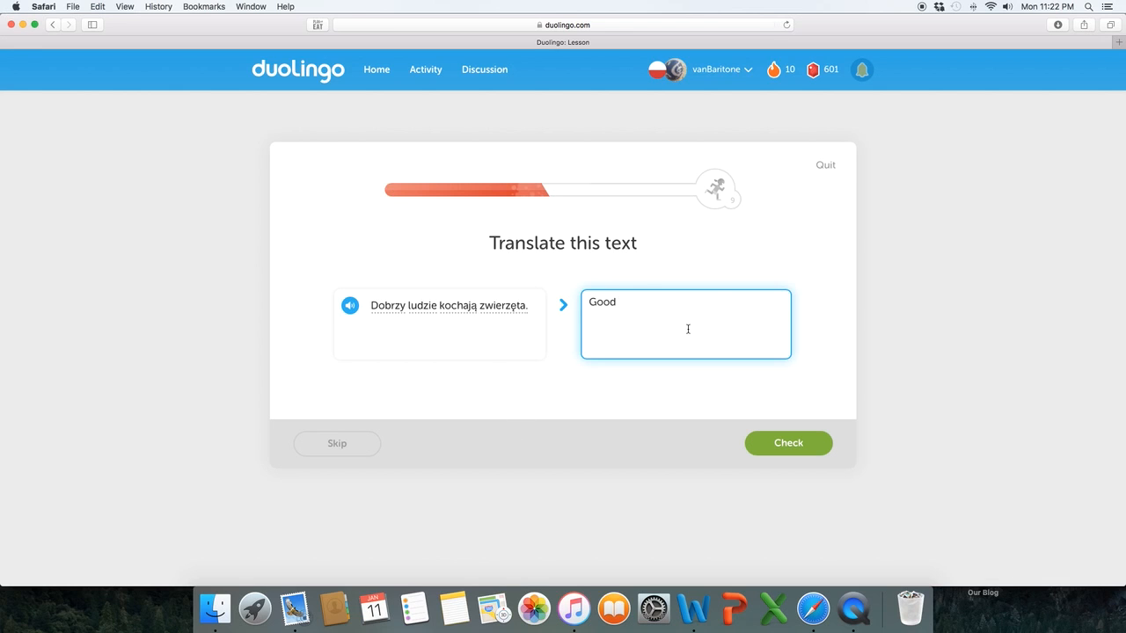
text( people )
text(l)
text(ove )
text(animal)
text(s)
key(Return)
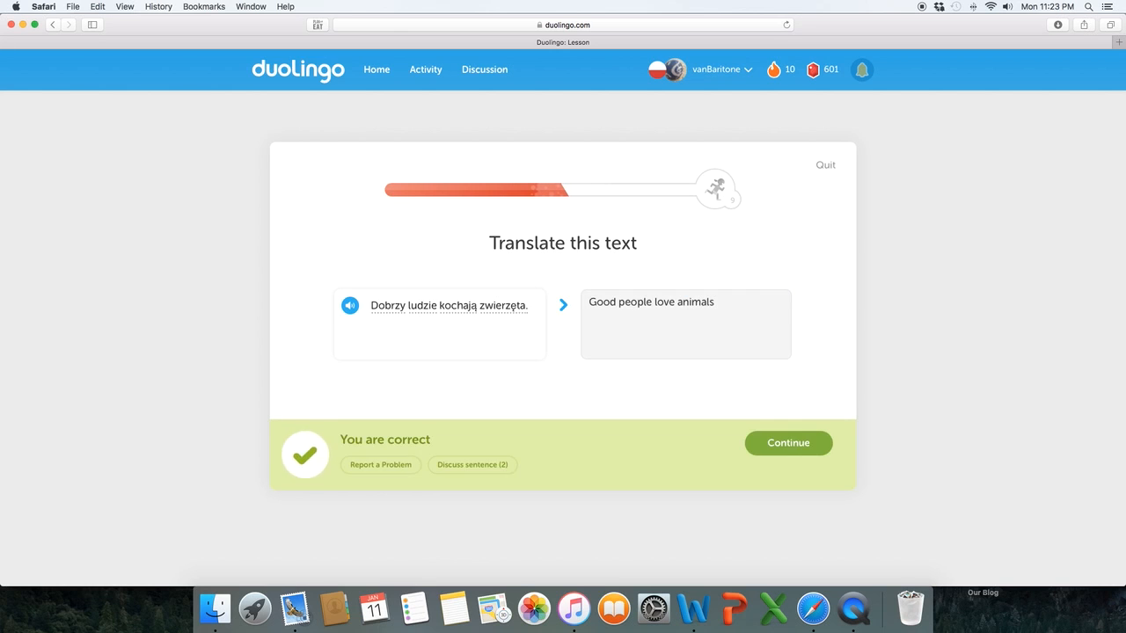
key(Return)
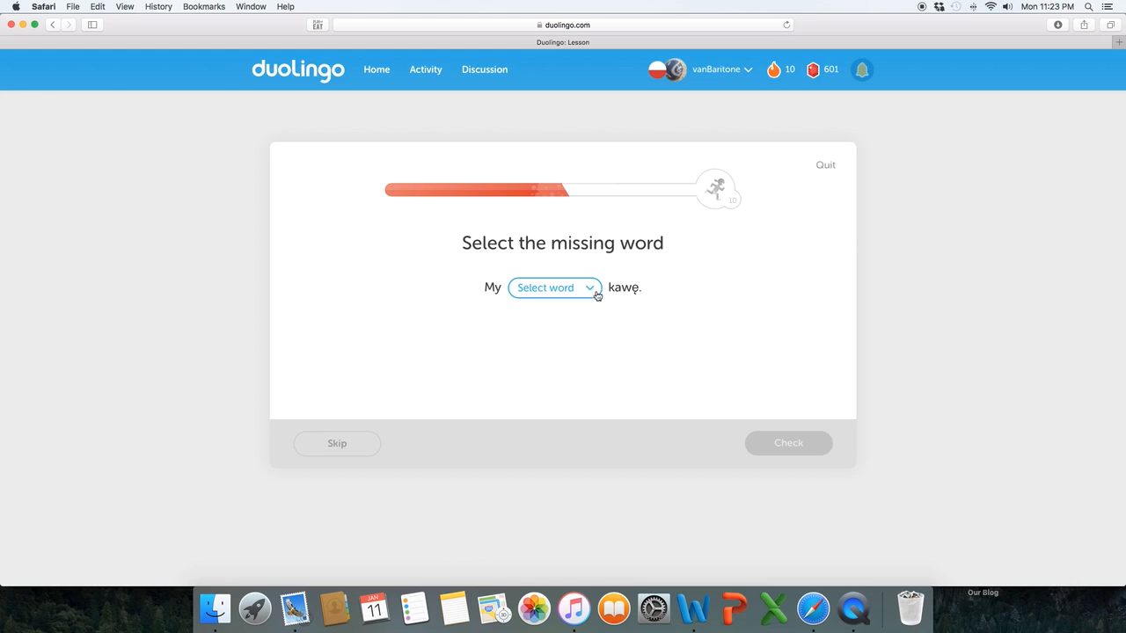
Step: Fill the gap with 'kochamy', then submit the dogs and 'You love small children' translations correctly
click(596, 295)
click(530, 329)
click(772, 446)
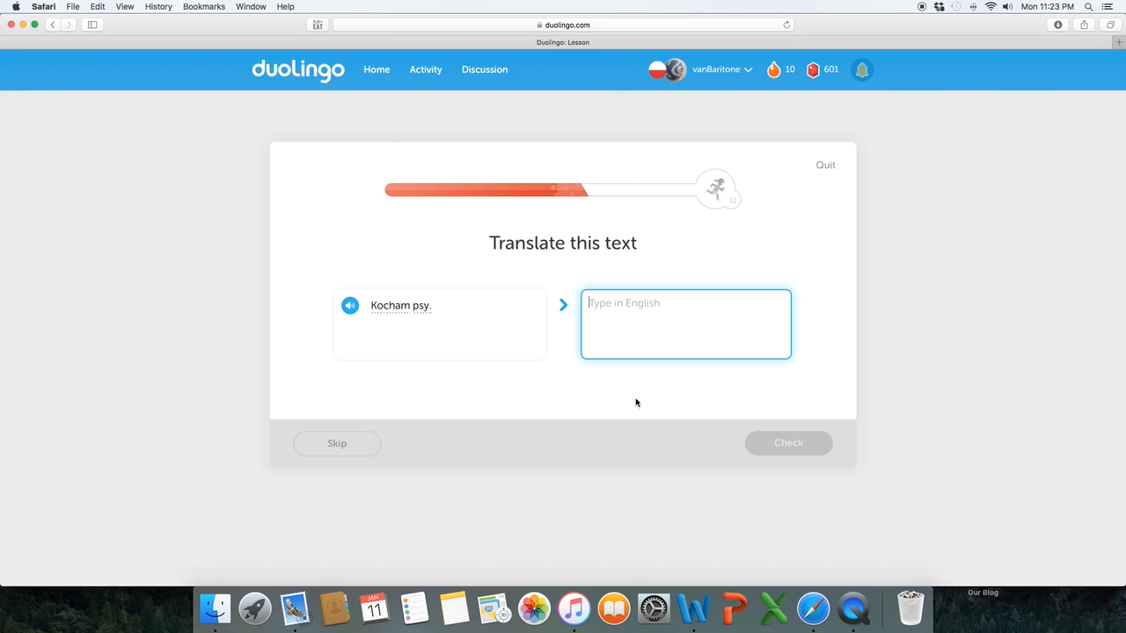
text(I love )
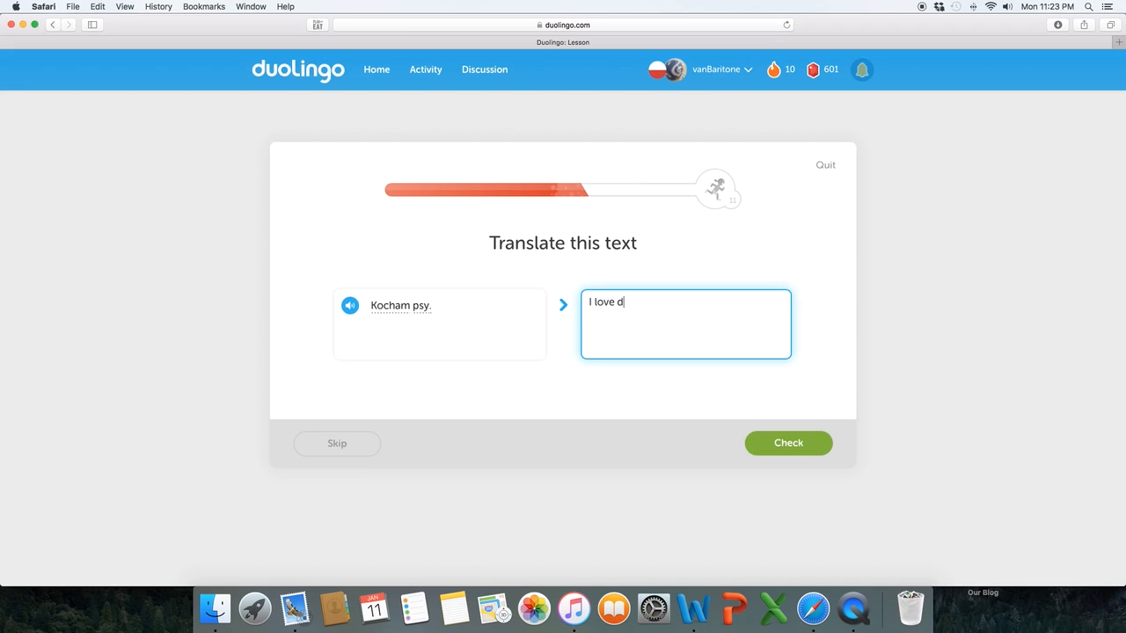
text(dogs)
key(Return)
key(Return)
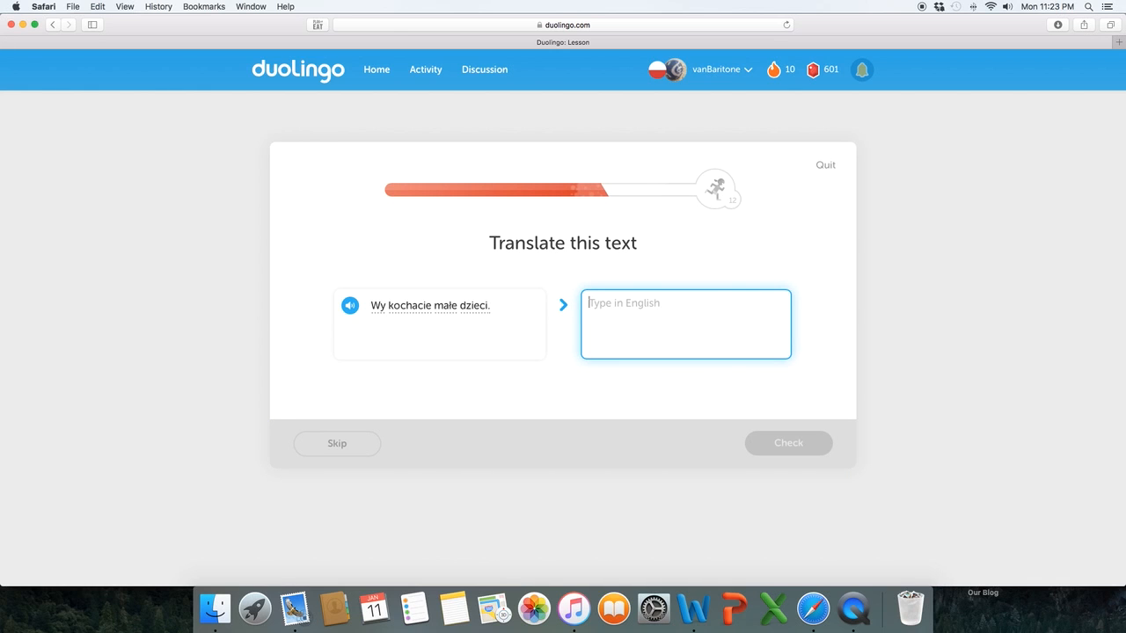
text(You )
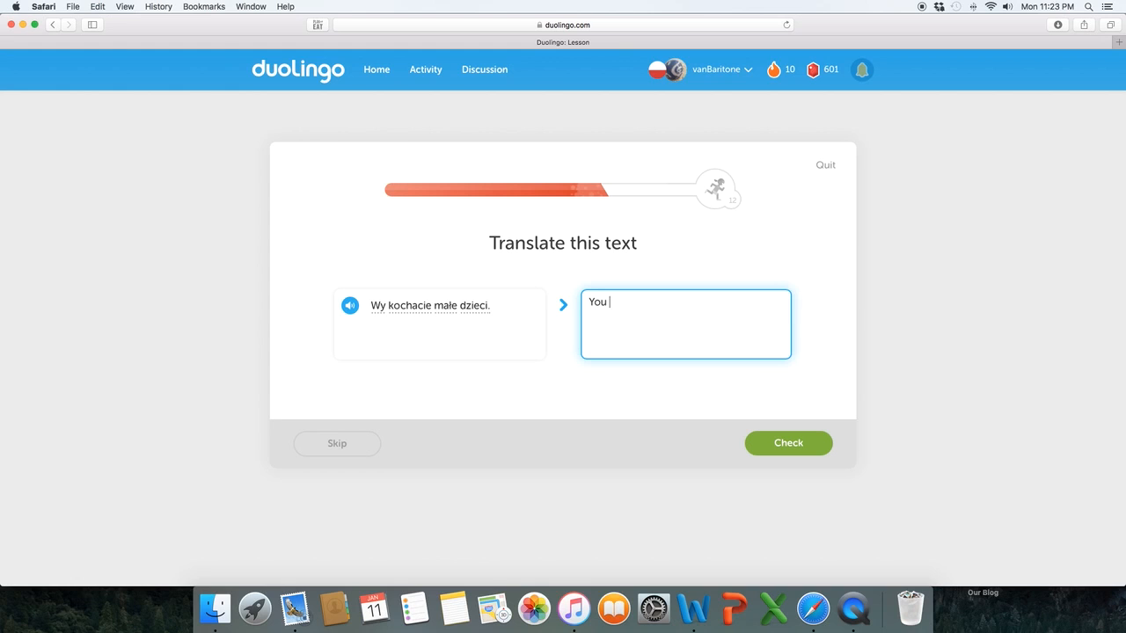
text(love )
text(small )
text(ch)
text(ildrne)
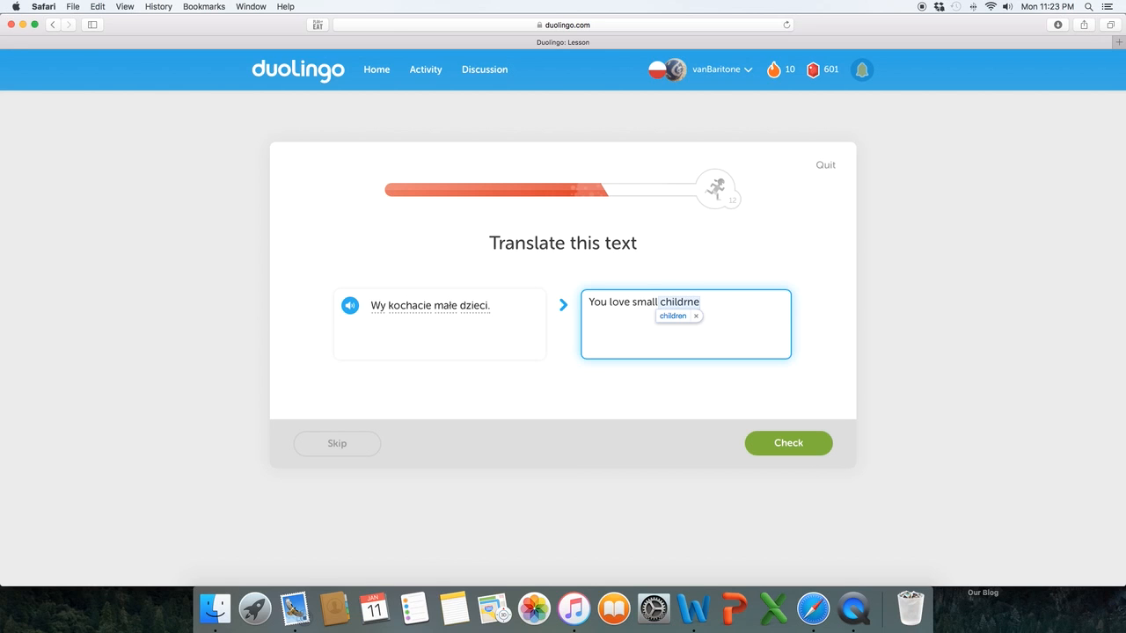
key(Return)
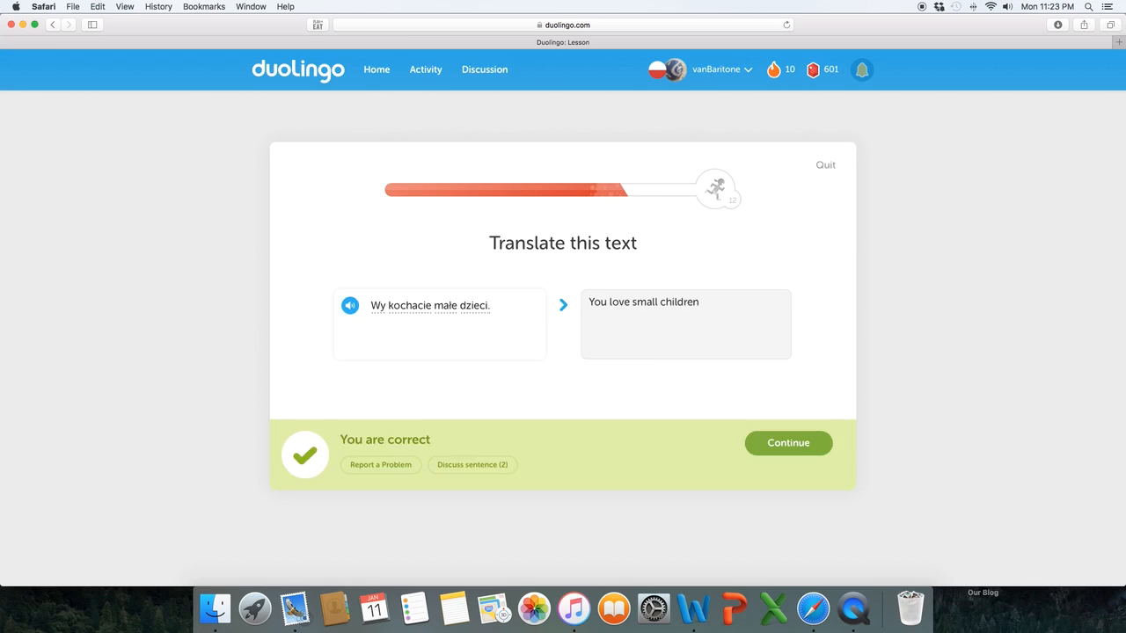
key(Return)
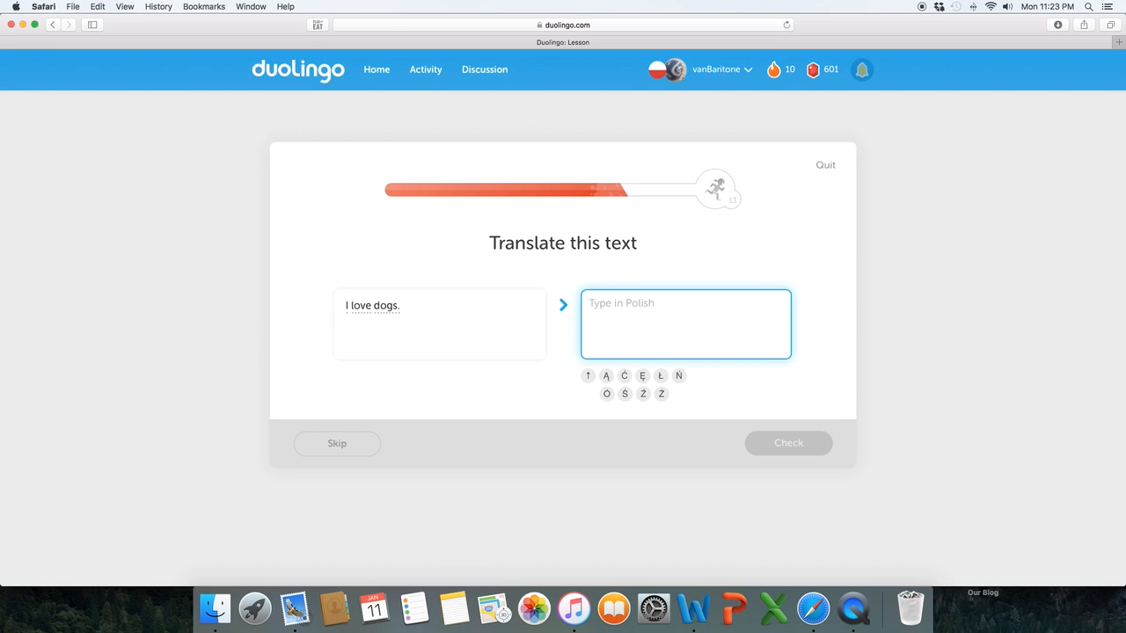
text(Kocham )
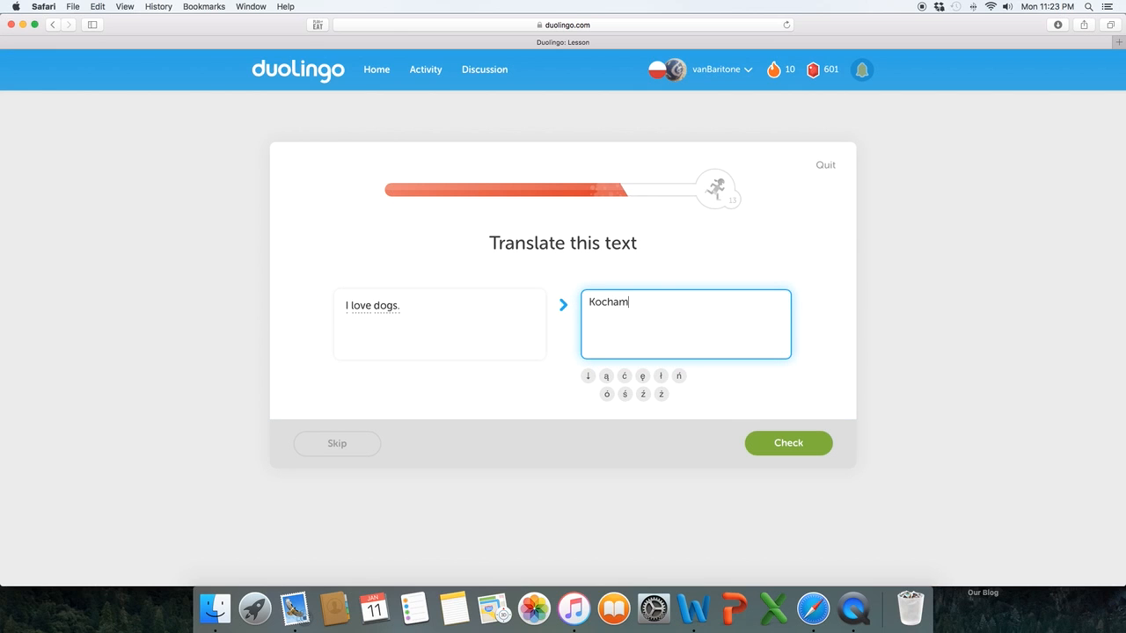
text(p)
text(sy)
Step: Translate I love dogs, the children sentence and 'My kochamy zwierzęta' into Polish, using the ę button
key(Return)
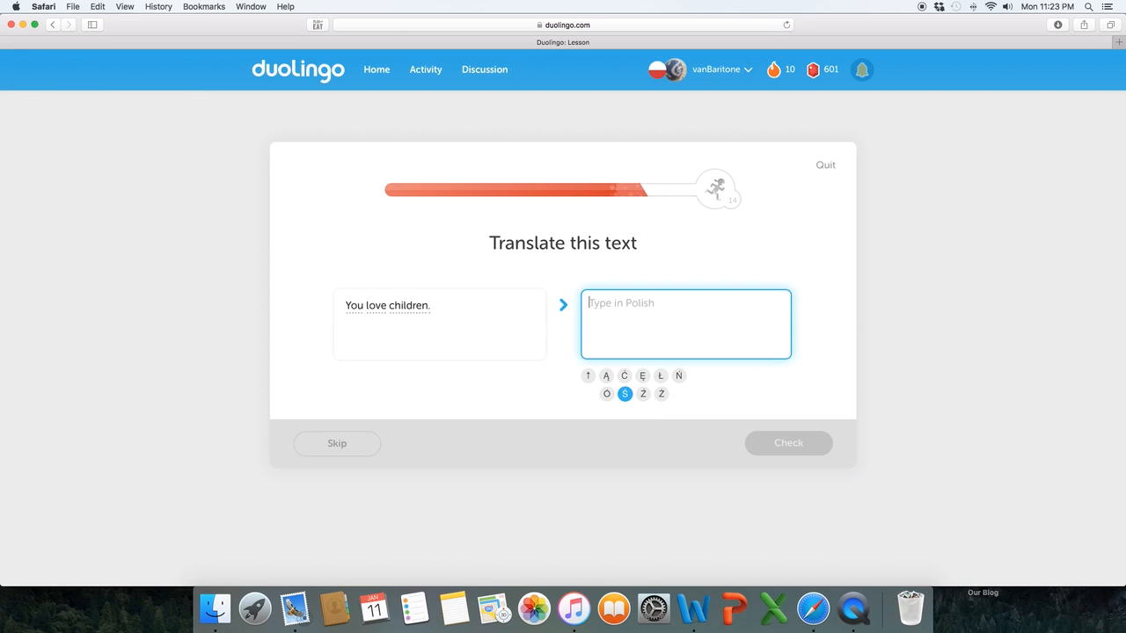
text(Ty )
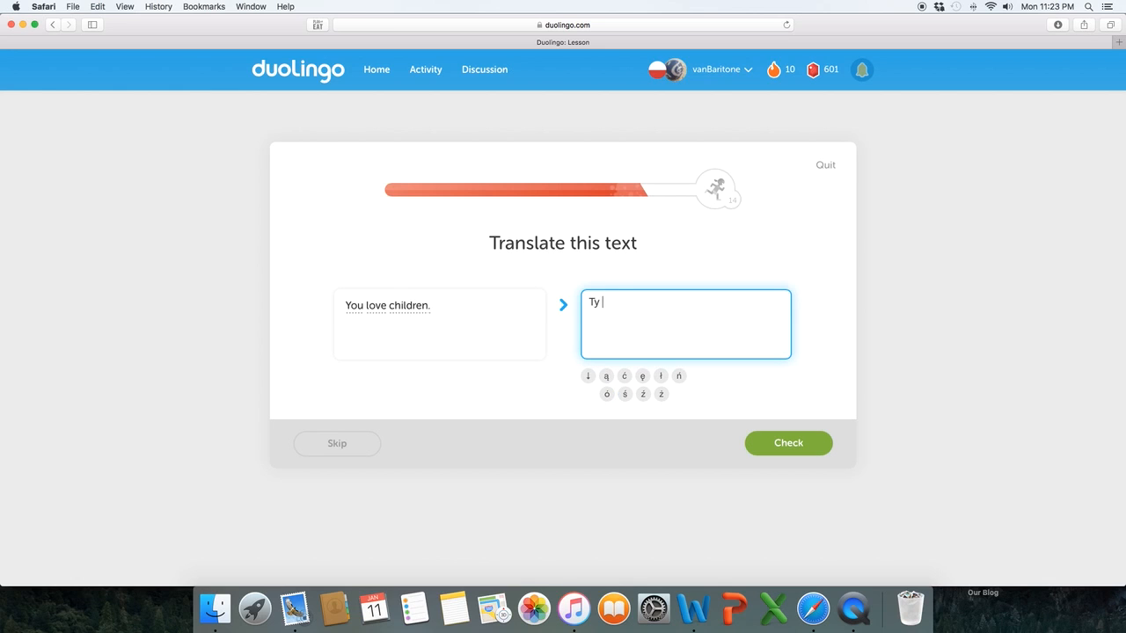
text(koch)
text(asz)
text( dzi)
text(eci)
key(Return)
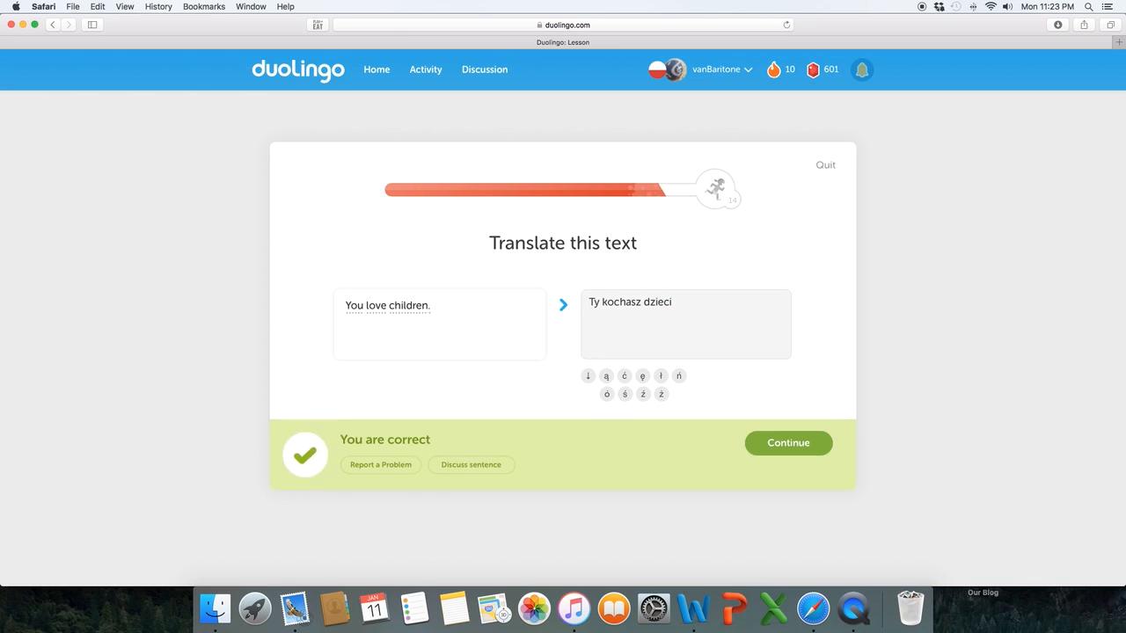
key(Return)
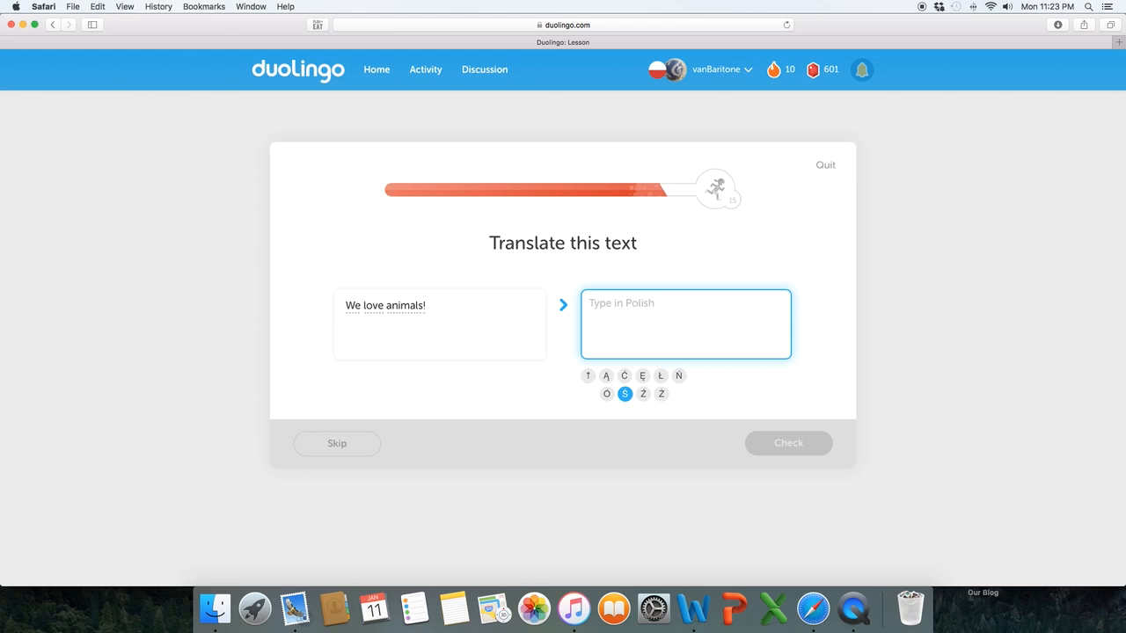
text(My ko)
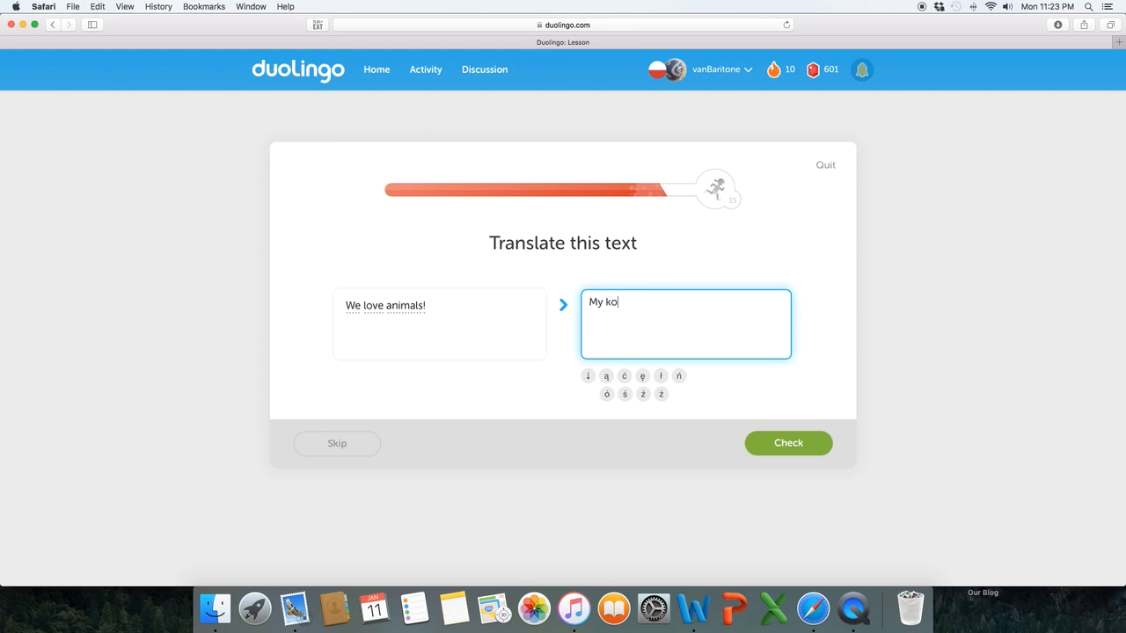
text(chamy )
text(z)
text(wi)
text(e)
text(z)
key(BackSpace)
text(rz)
click(642, 376)
text(ta)
key(Return)
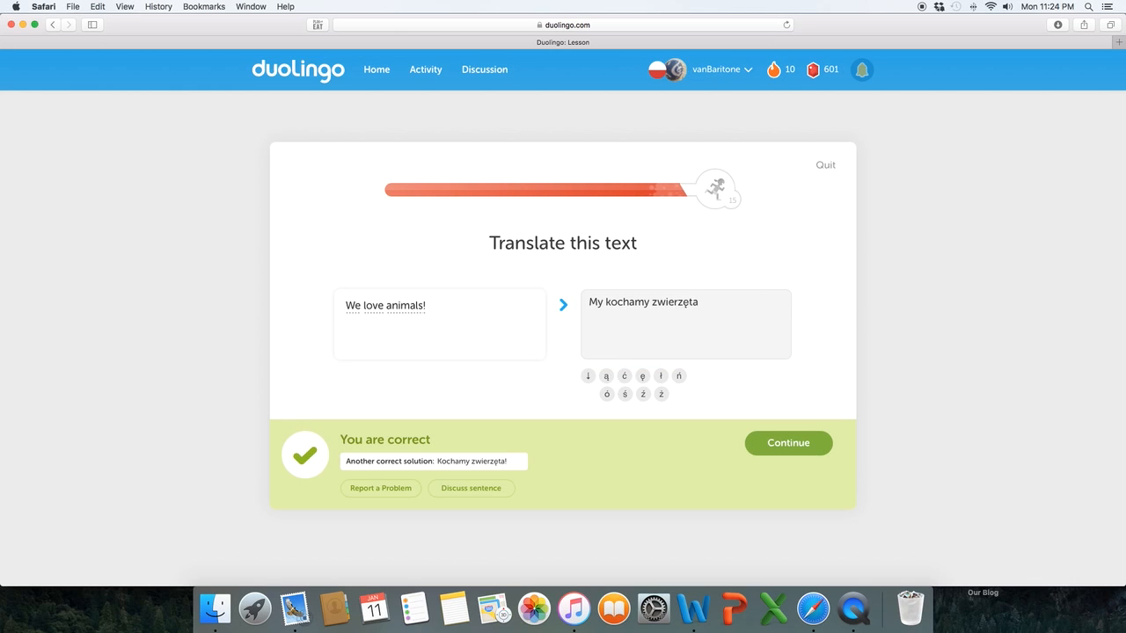
key(Return)
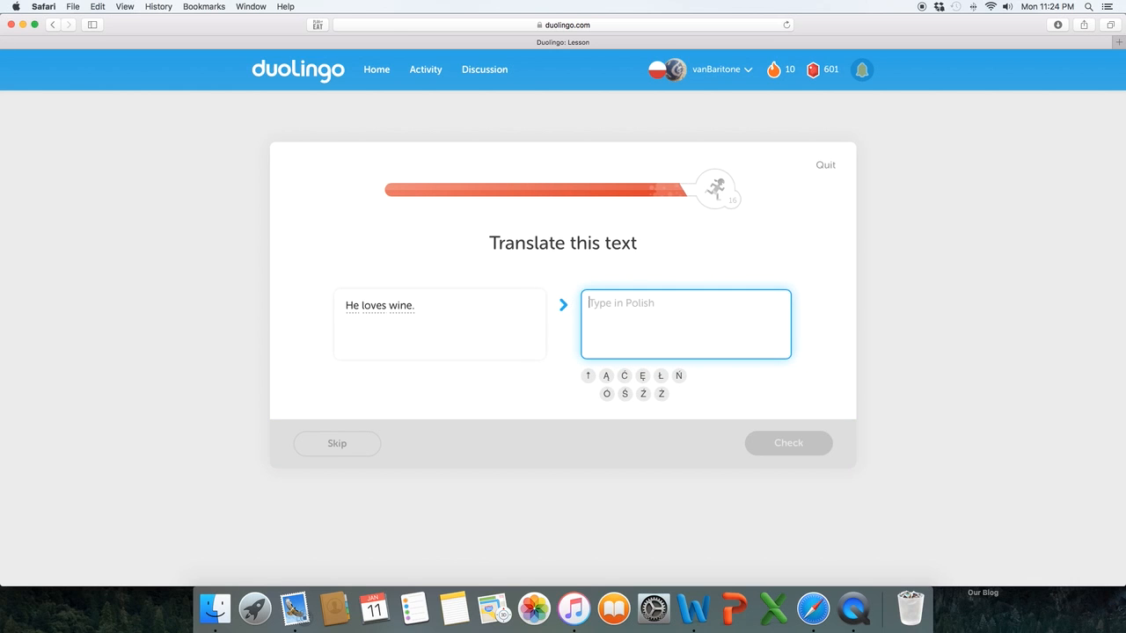
text(On )
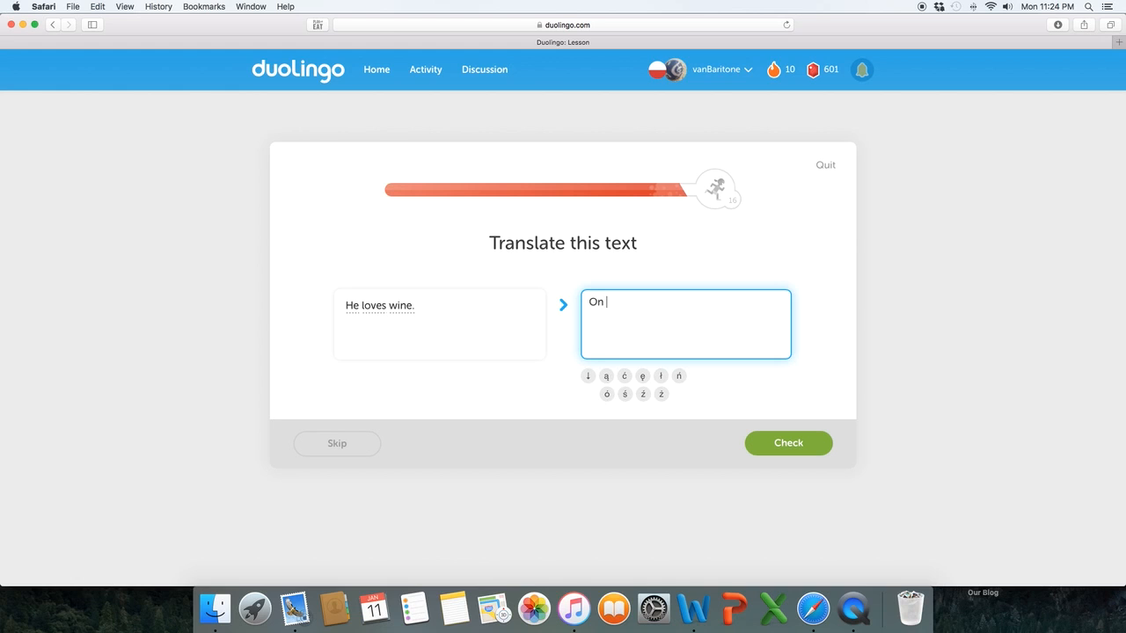
text(kocha )
text(wino)
Step: Submit 'On kocha wino' and finish the lesson for +10 XP and the daily goal
key(Return)
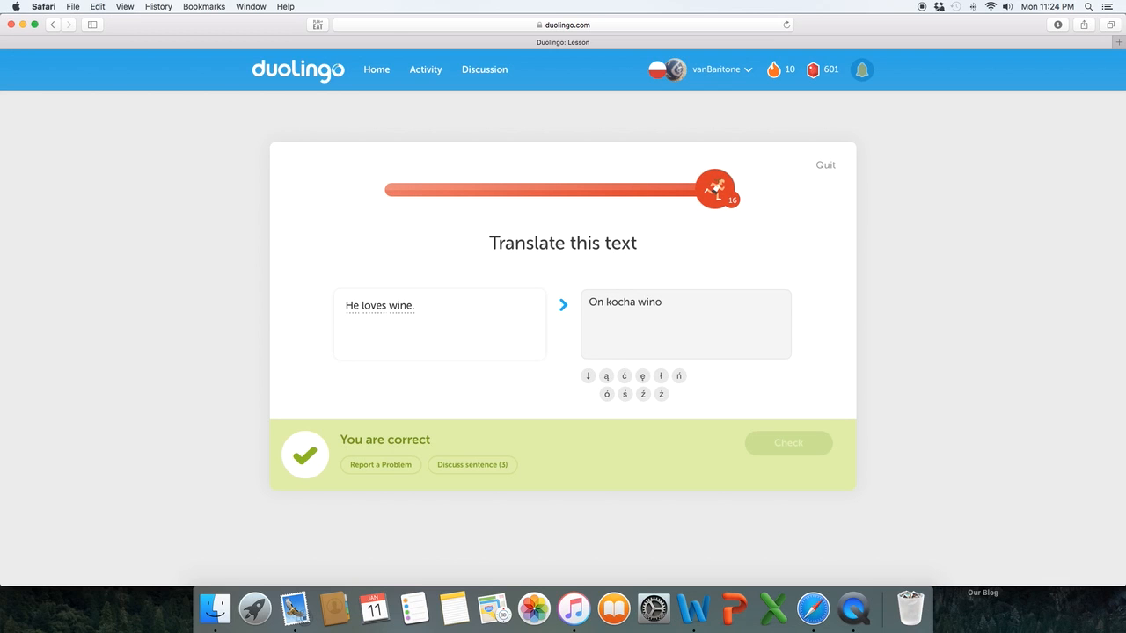
key(Return)
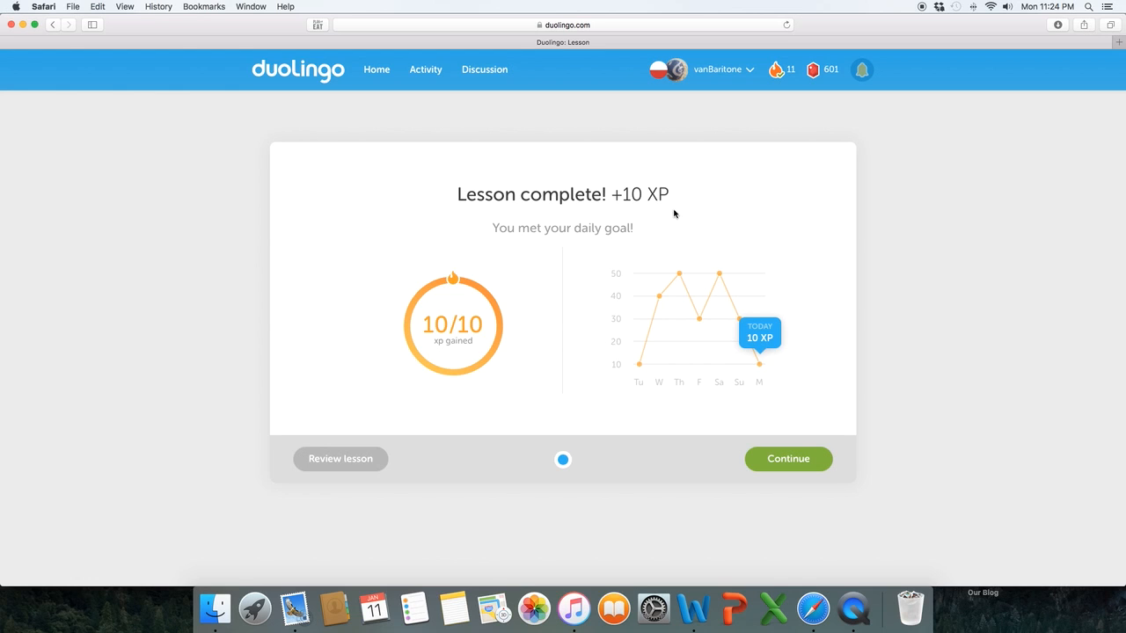
Step: Continue past the Lesson complete summary to the Verbs: Present 1 page
click(811, 472)
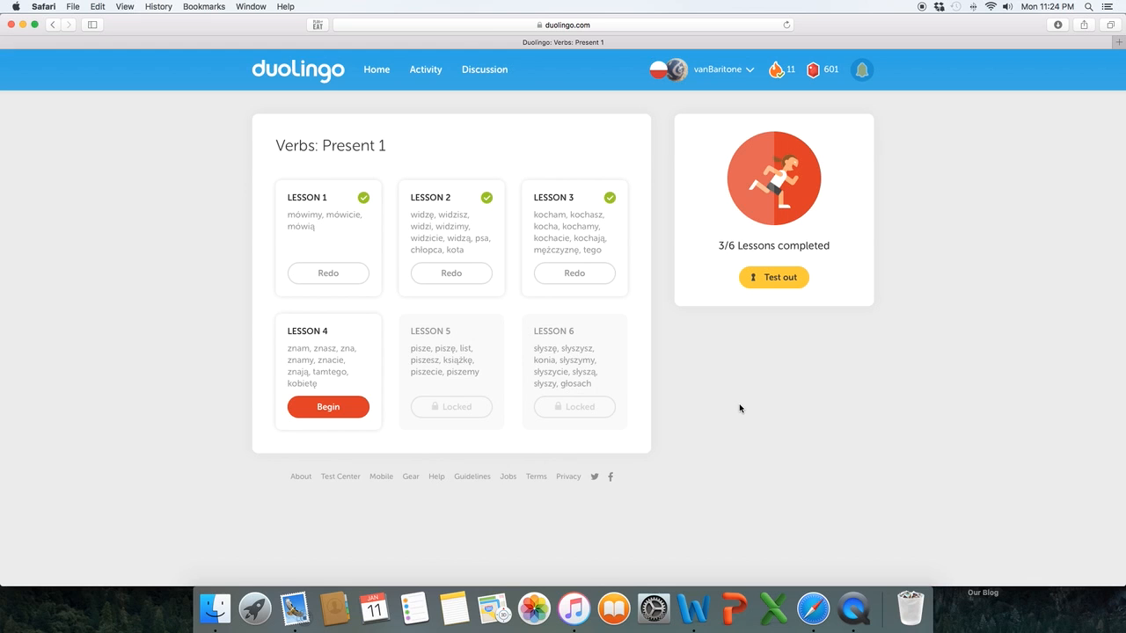
Step: Return to the Home skill tree showing Present 1 at 3/6
click(376, 69)
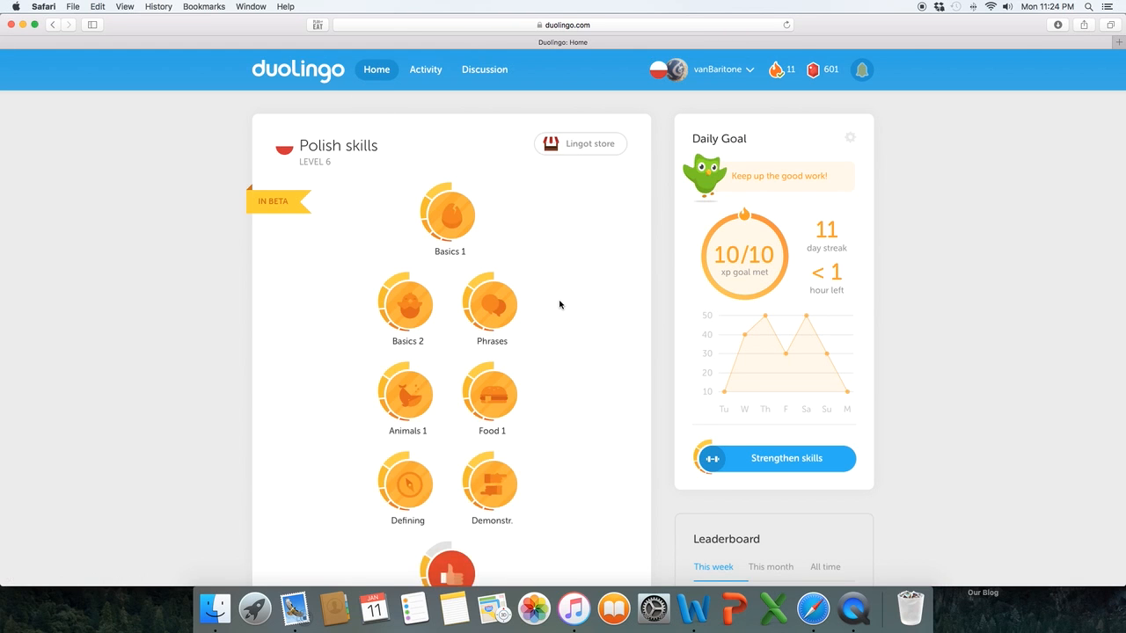
scroll(557, 311, down, 5)
scroll(557, 312, down, 3)
scroll(557, 312, down, 3)
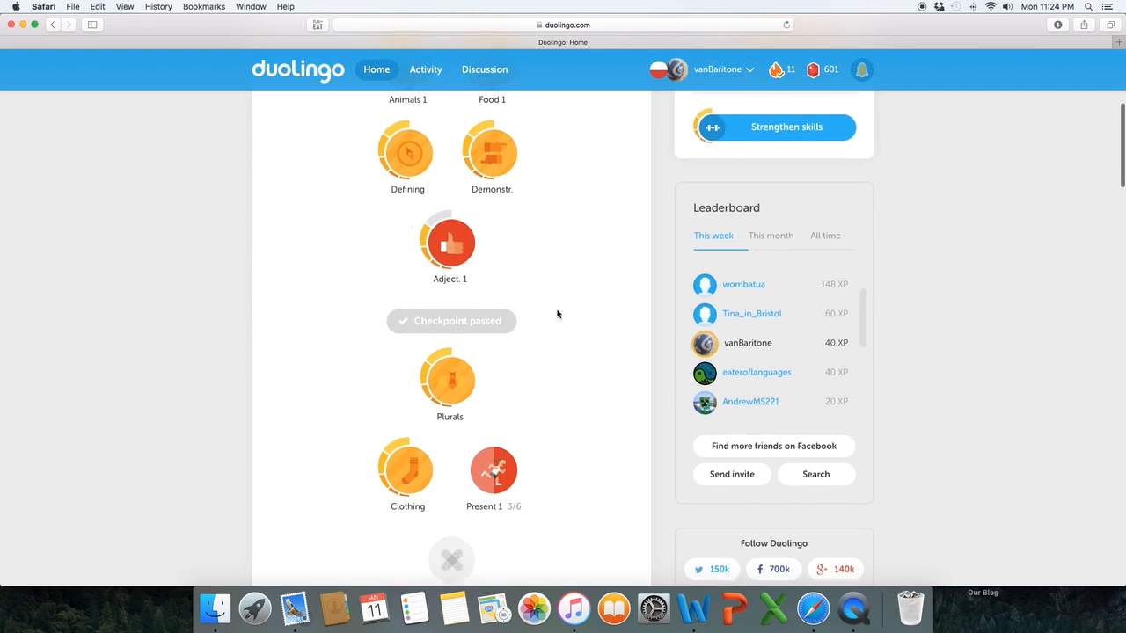
scroll(557, 312, down, 2)
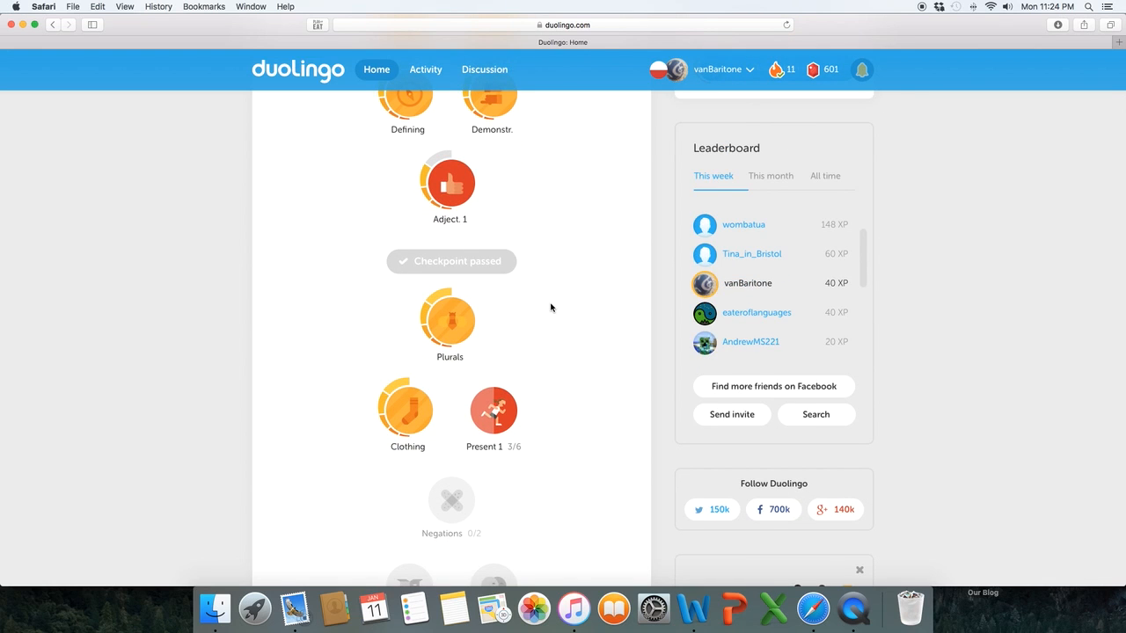
scroll(550, 307, down, 2)
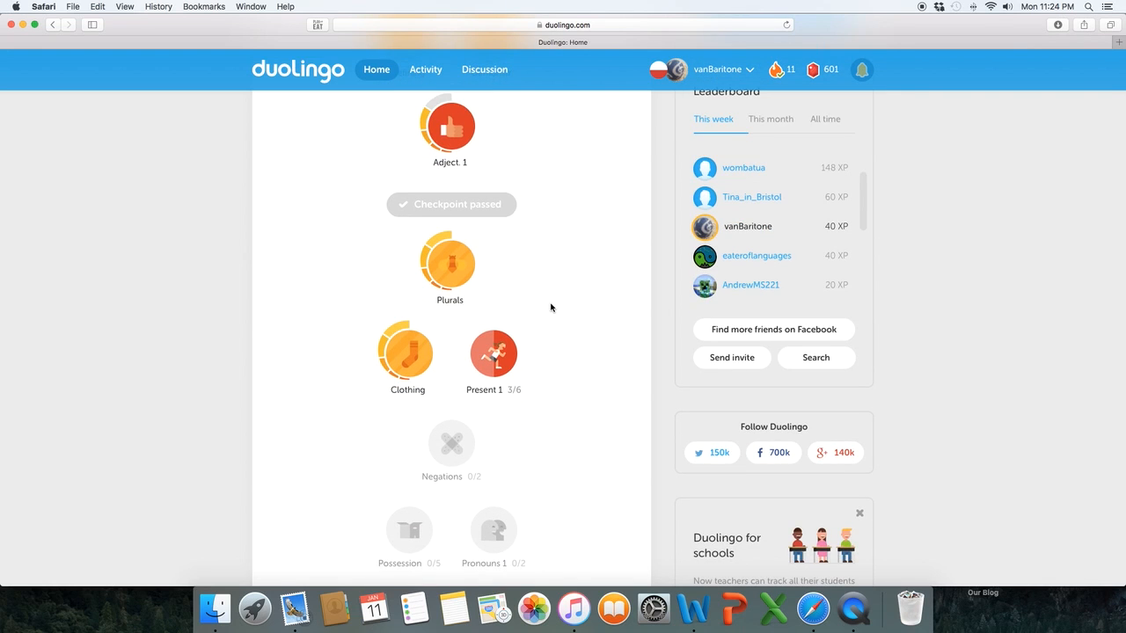